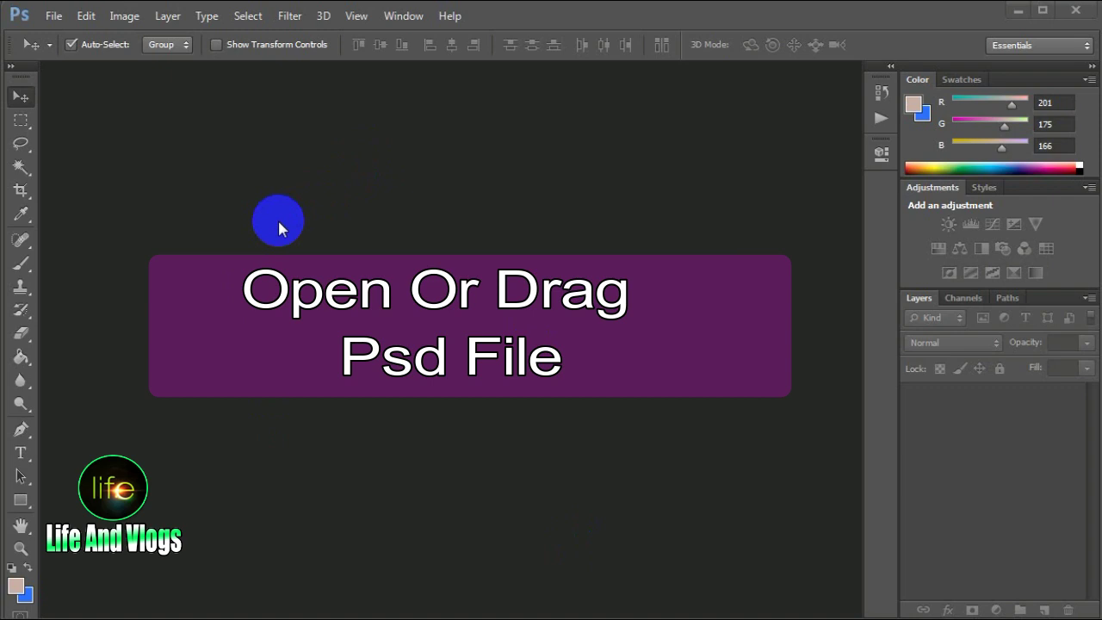
Open the File menu to start opening a document.
click(50, 16)
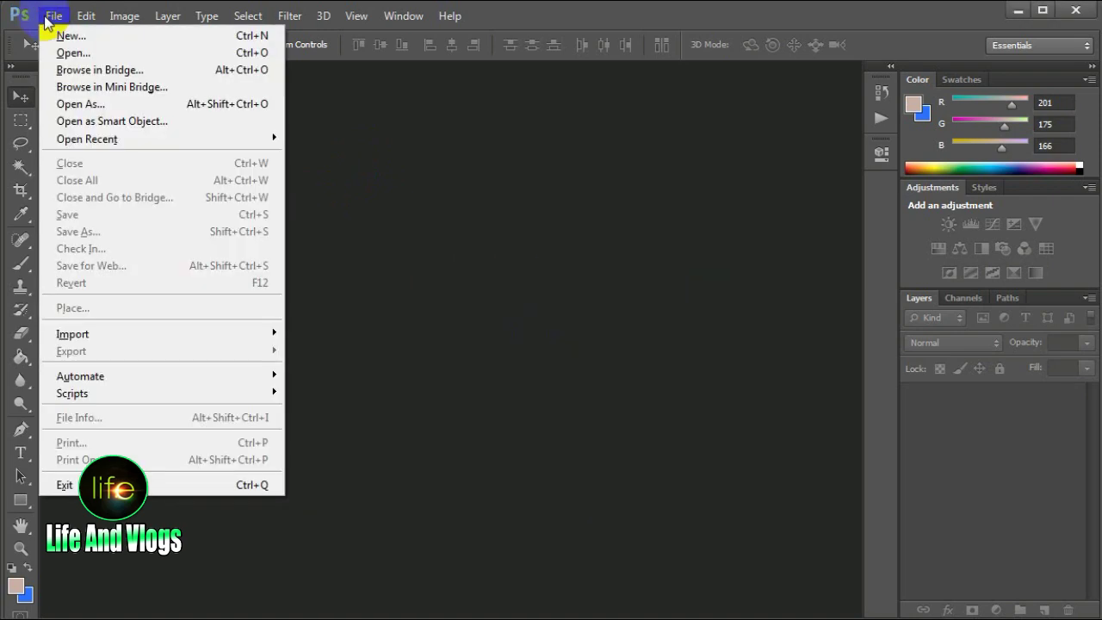
Open rm432-ca-07.psd from the ripped-paper folder inside Photoshop stock images.
click(71, 55)
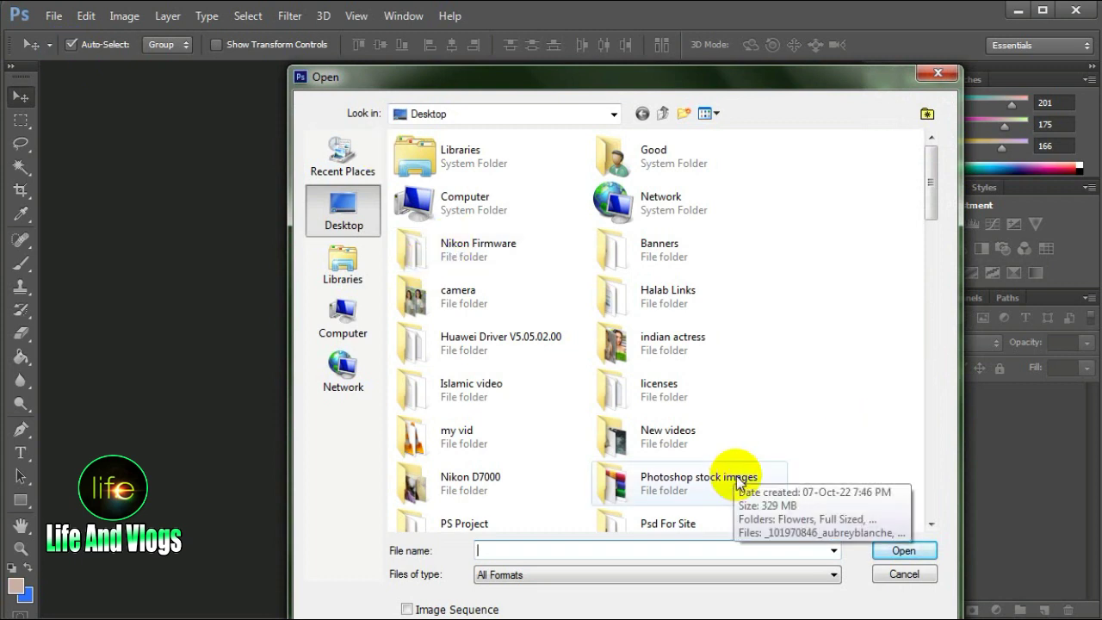
double_click(733, 479)
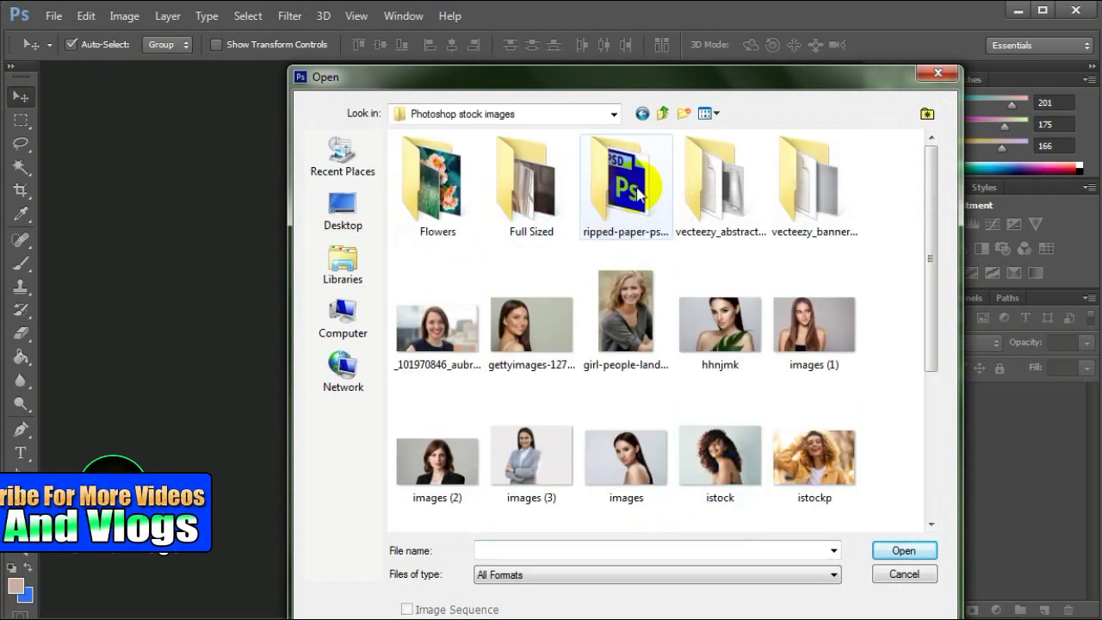
double_click(628, 179)
click(556, 218)
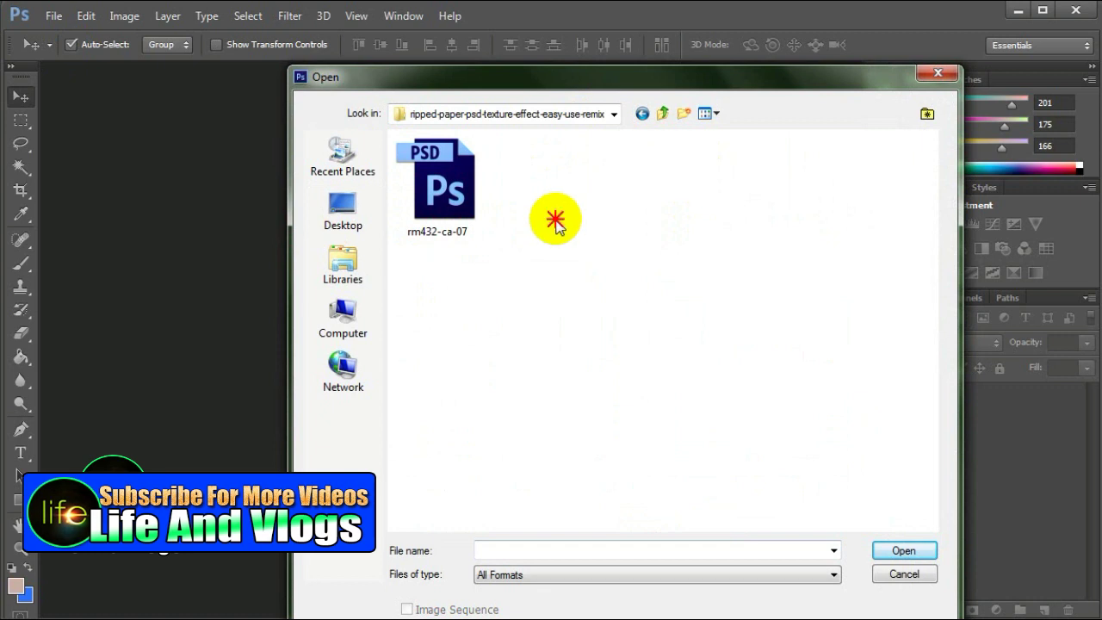
click(441, 183)
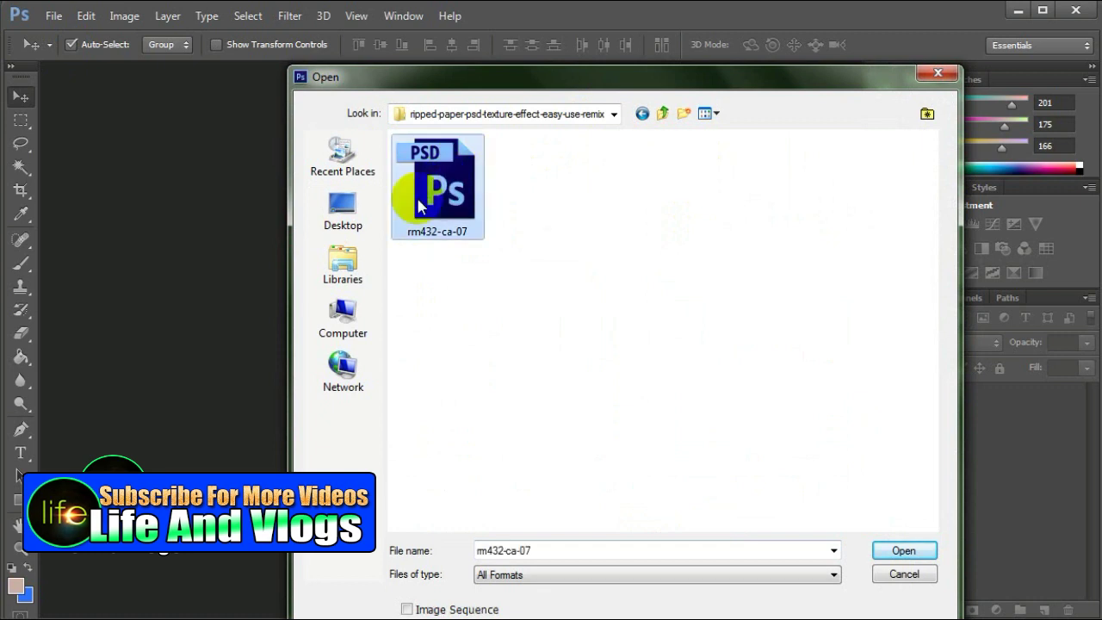
click(894, 550)
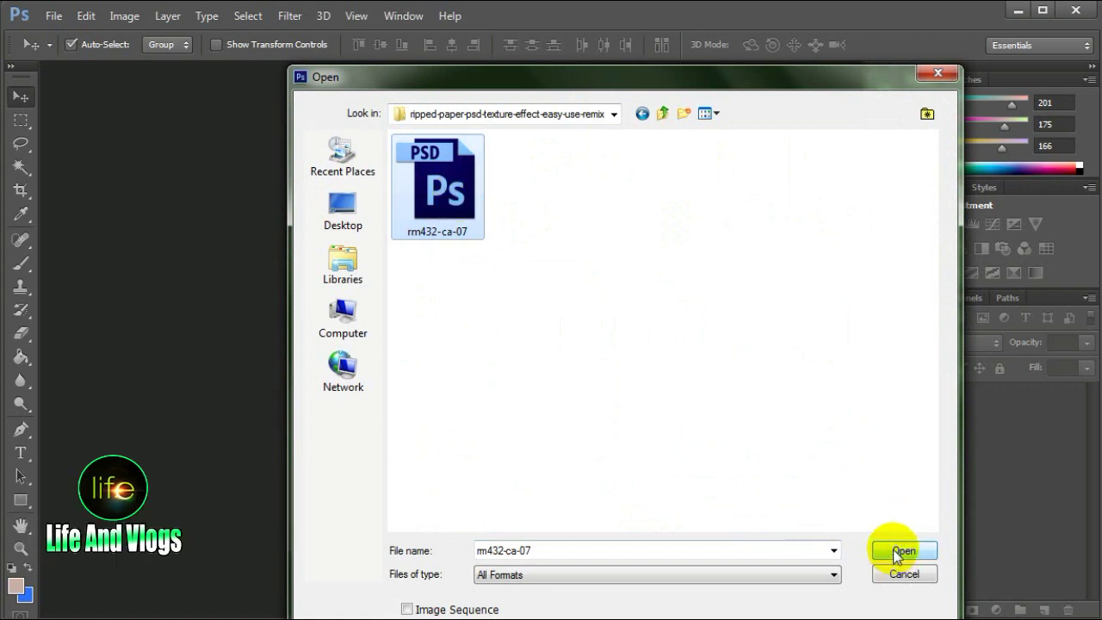
click(896, 553)
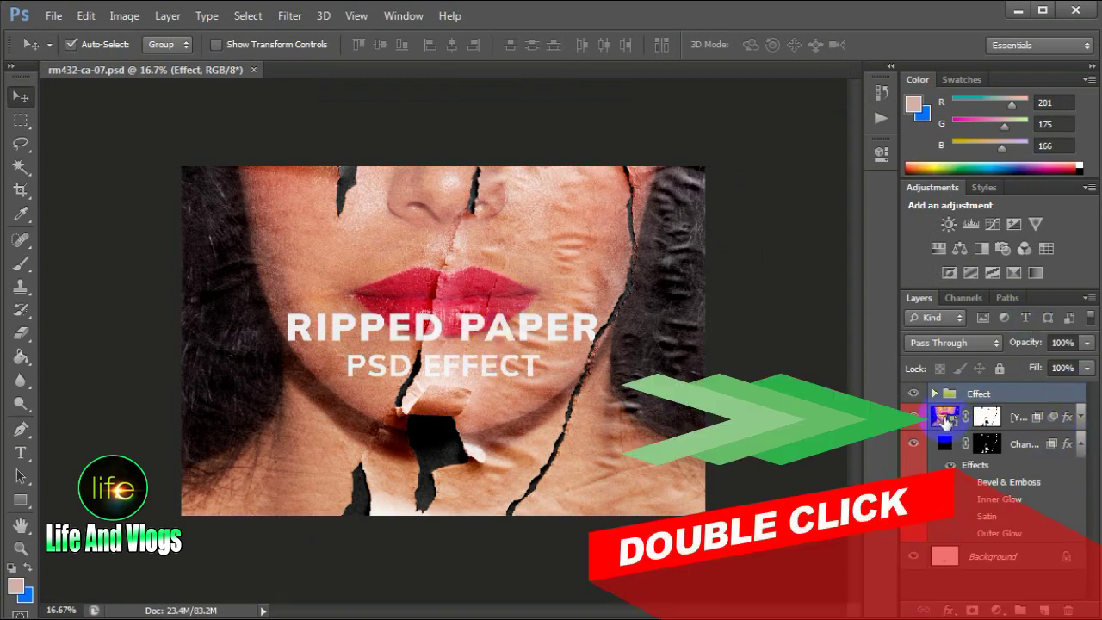
Edit the [YOUR IMAGE HERE] smart object's contents, confirming the info notice with OK.
double_click(945, 418)
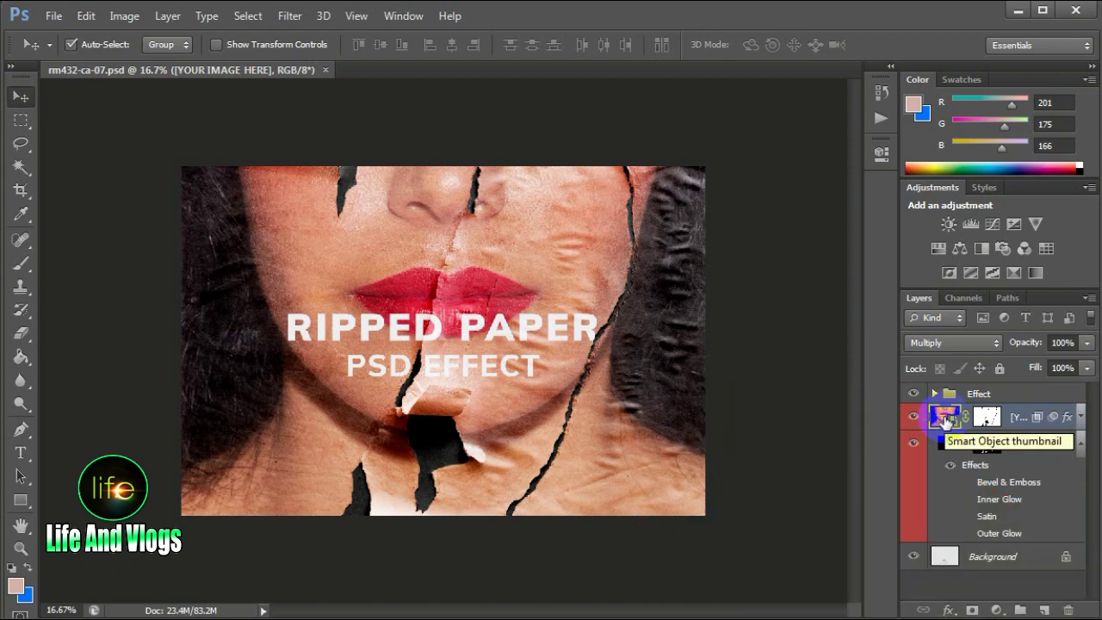
double_click(943, 418)
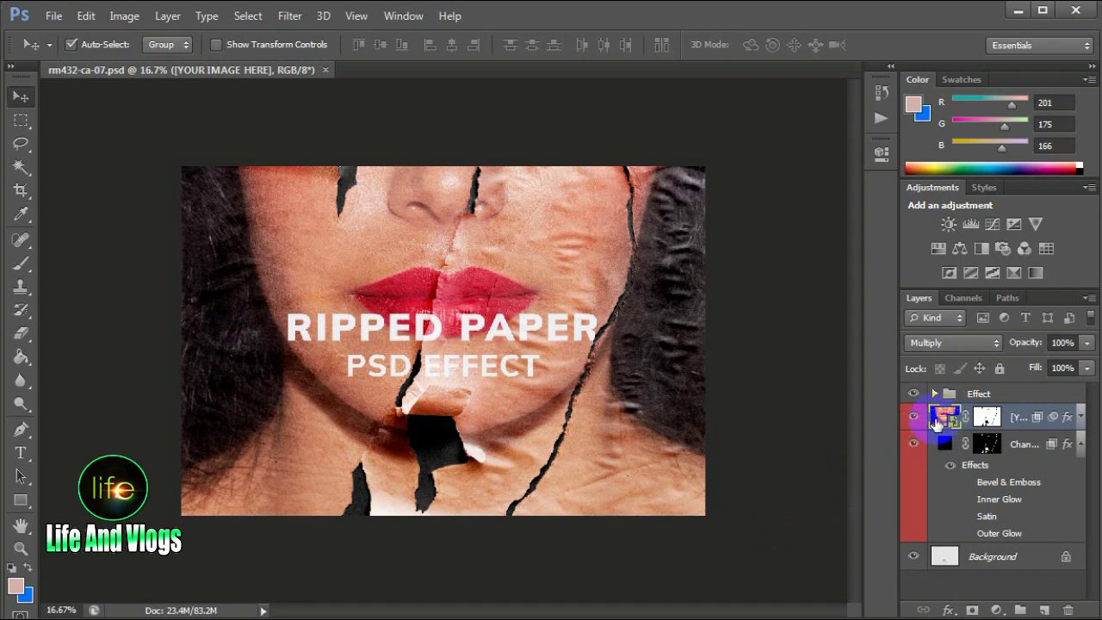
double_click(942, 418)
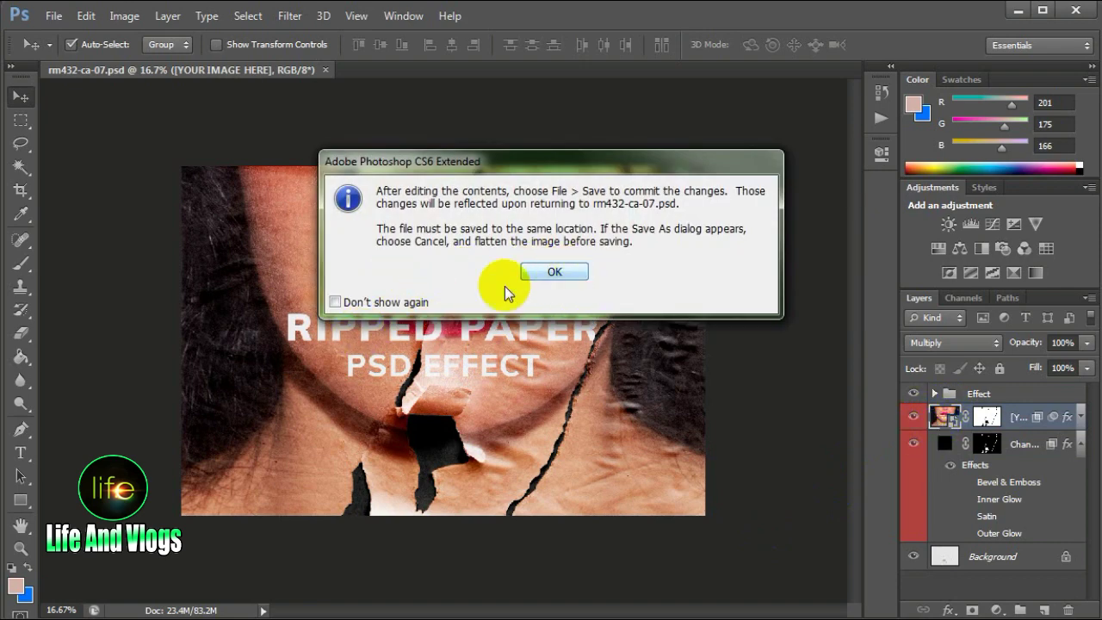
click(555, 272)
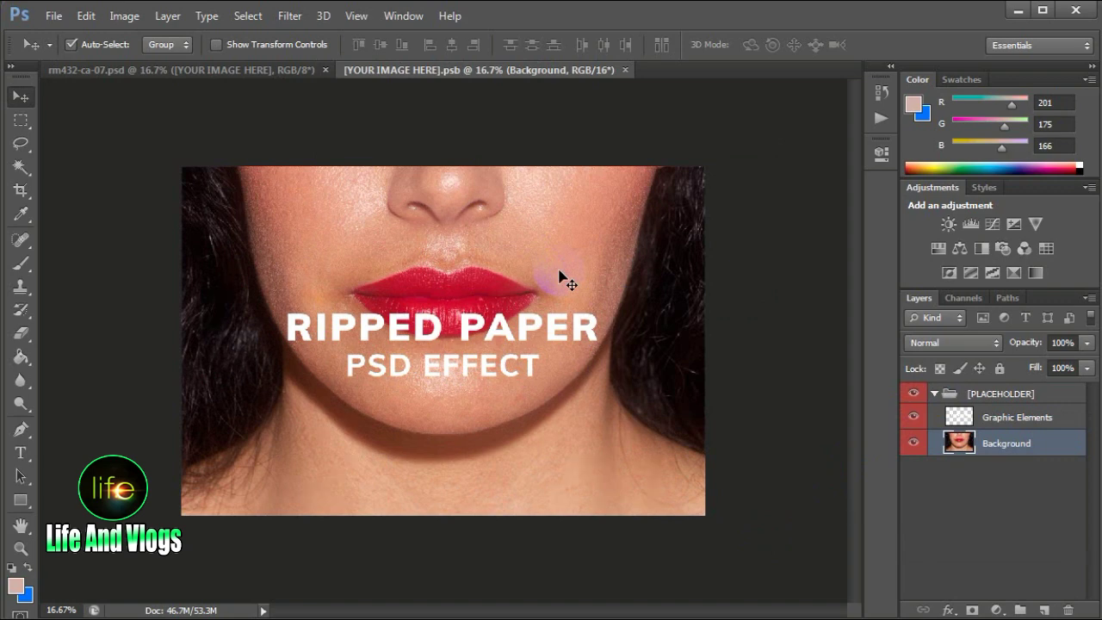
Open pexels-andrea-piacquadio-733872 (1).jpg from the Photoshop stock images folder.
drag(438, 290, 487, 297)
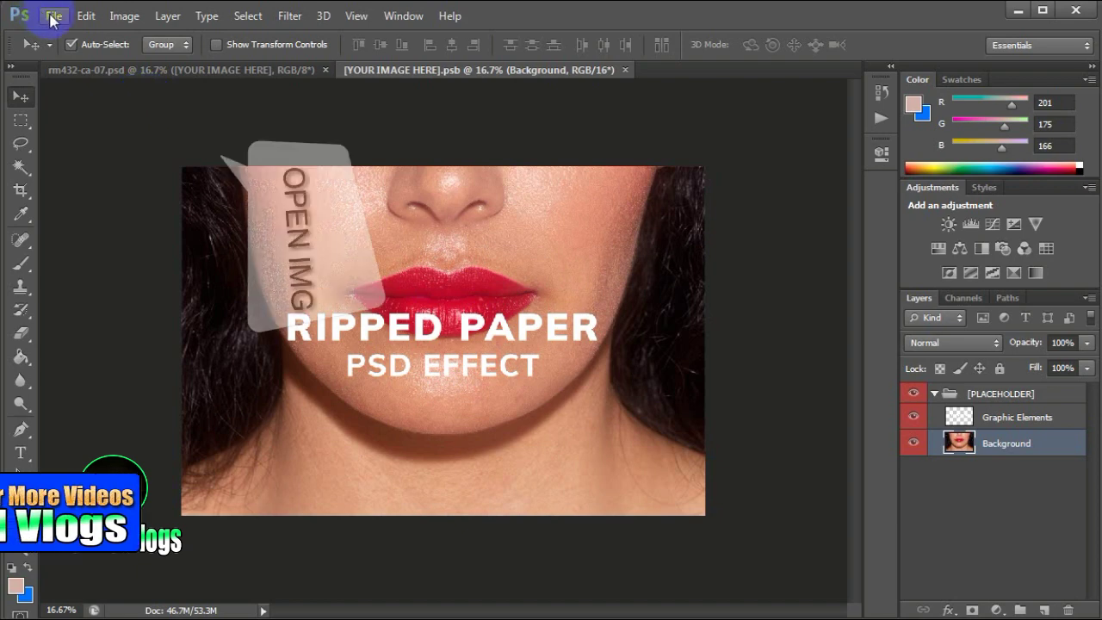
drag(626, 293, 628, 303)
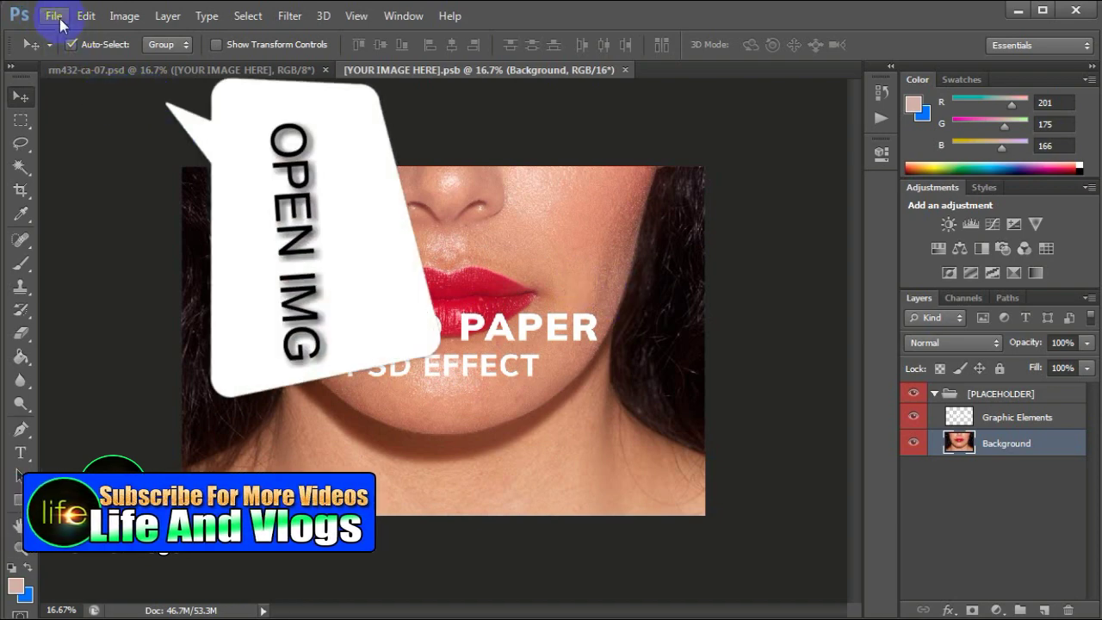
click(51, 17)
click(64, 48)
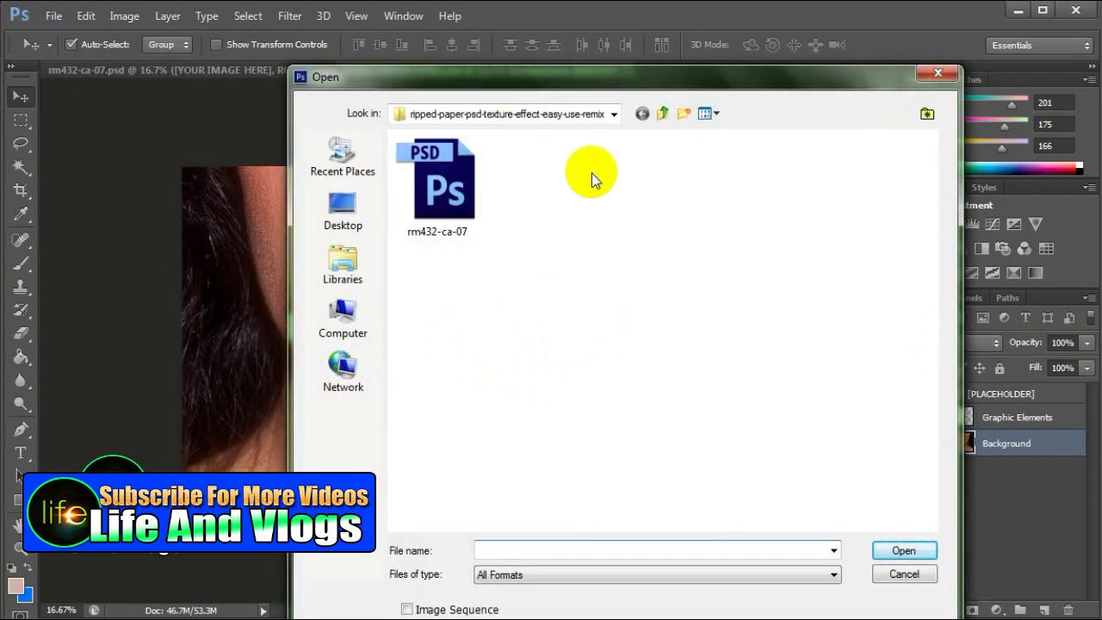
click(664, 115)
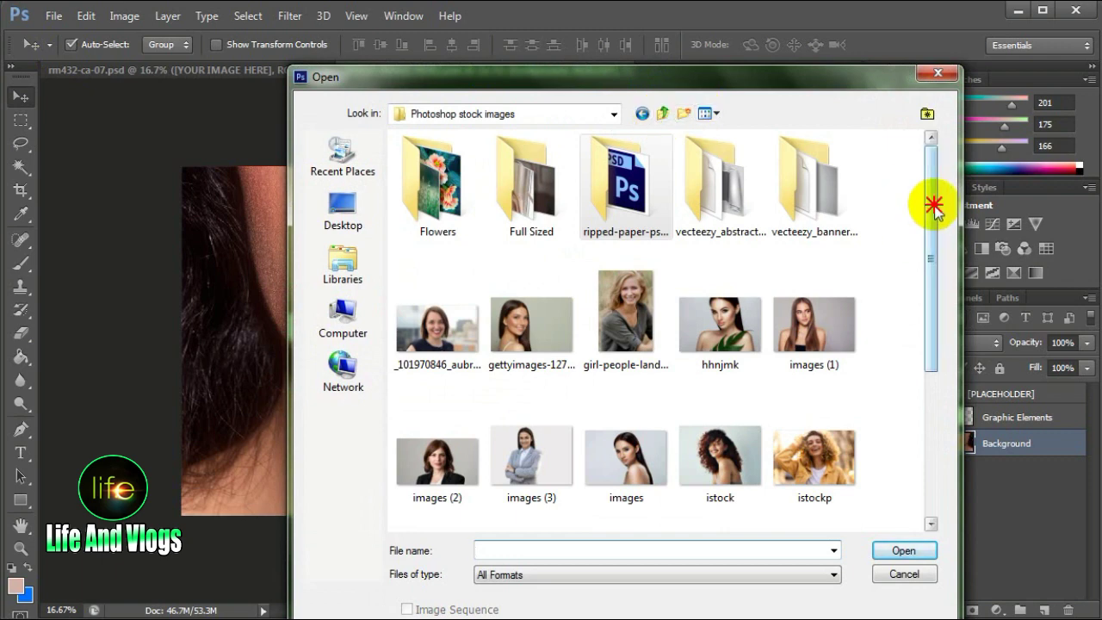
mouse_move(934, 199)
mouse_down()
mouse_move(956, 368)
mouse_move(949, 259)
mouse_move(947, 353)
mouse_up()
click(532, 469)
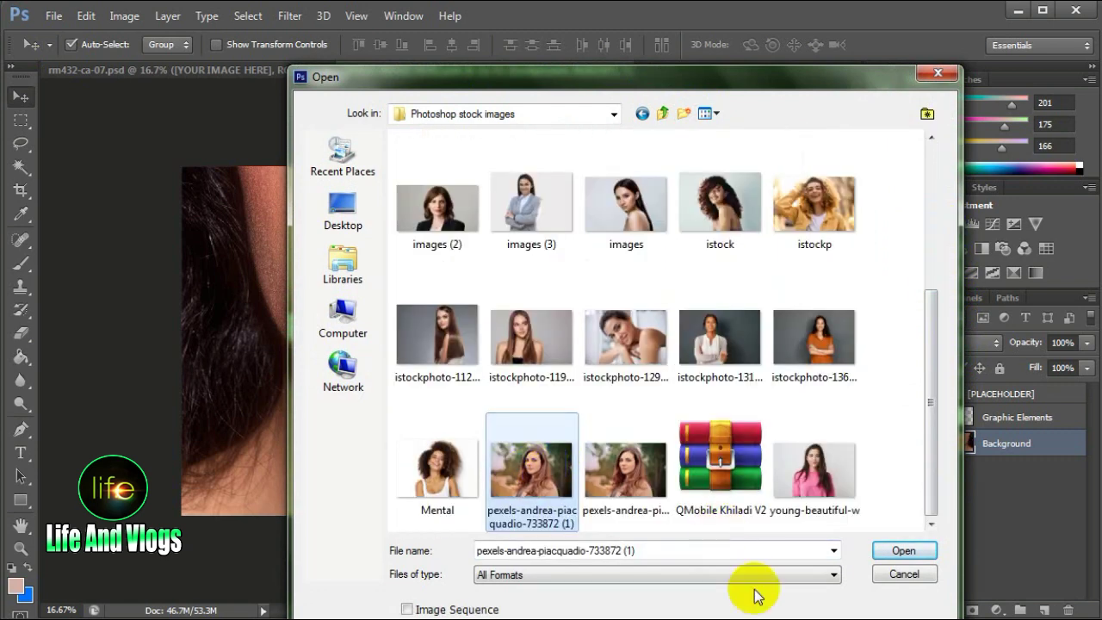
click(901, 554)
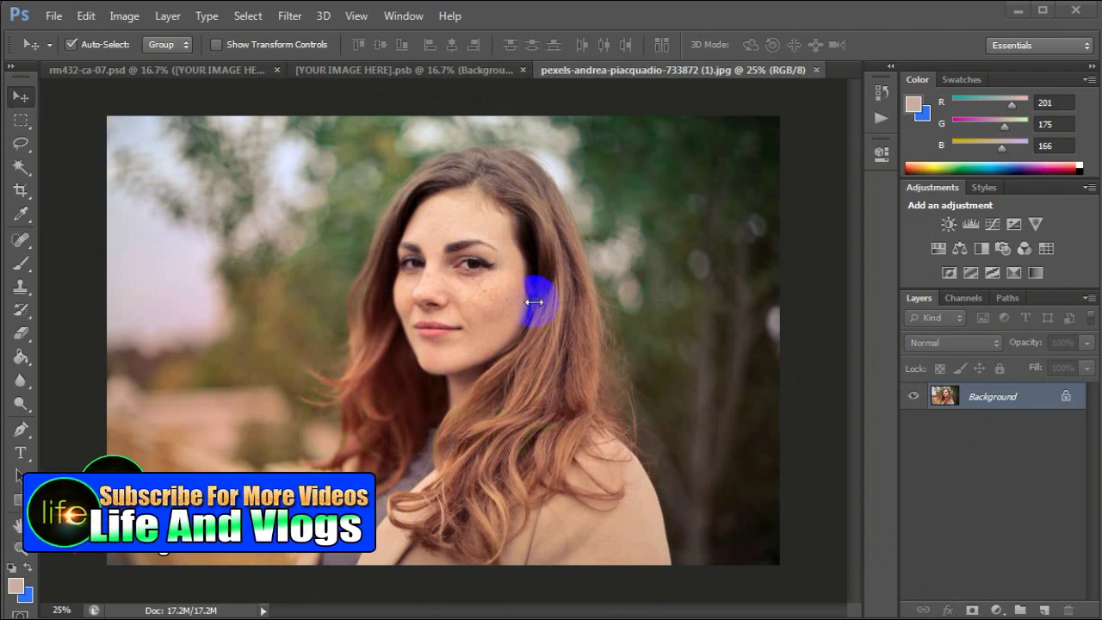
Copy the whole portrait and paste it into [YOUR IMAGE HERE].psb as Layer 1.
key(ctrl+a)
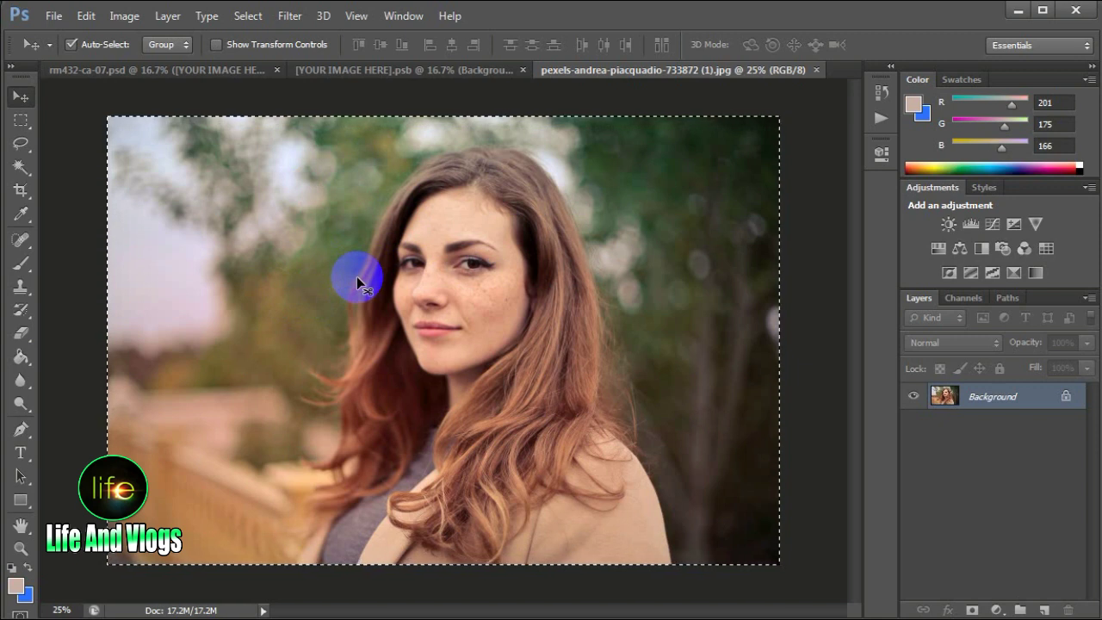
key(ctrl+c)
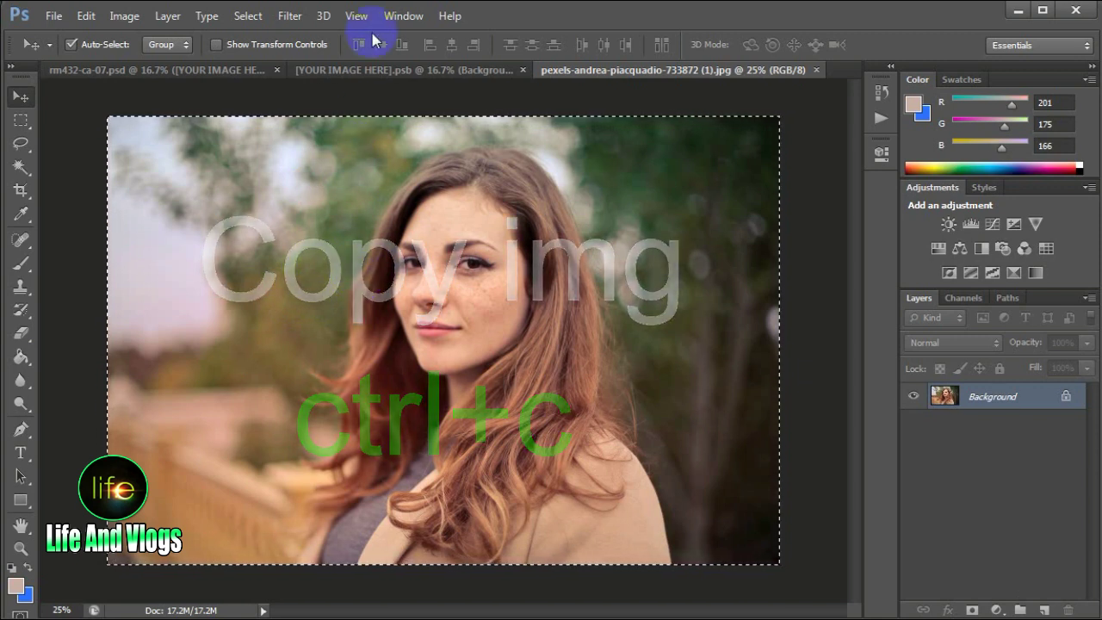
click(371, 70)
key(ctrl+v)
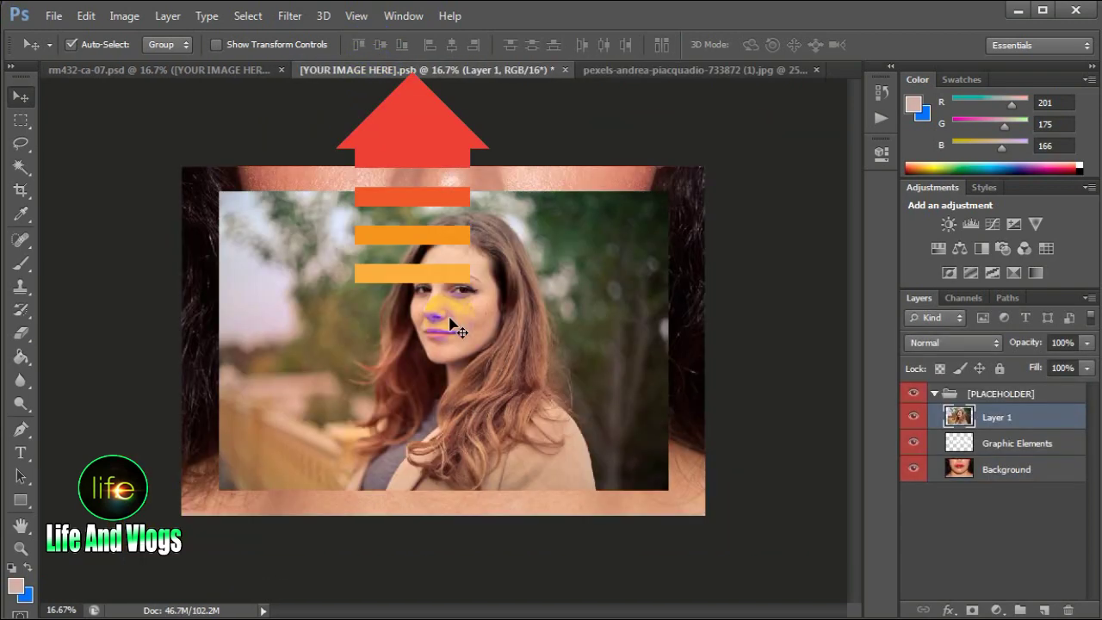
click(463, 332)
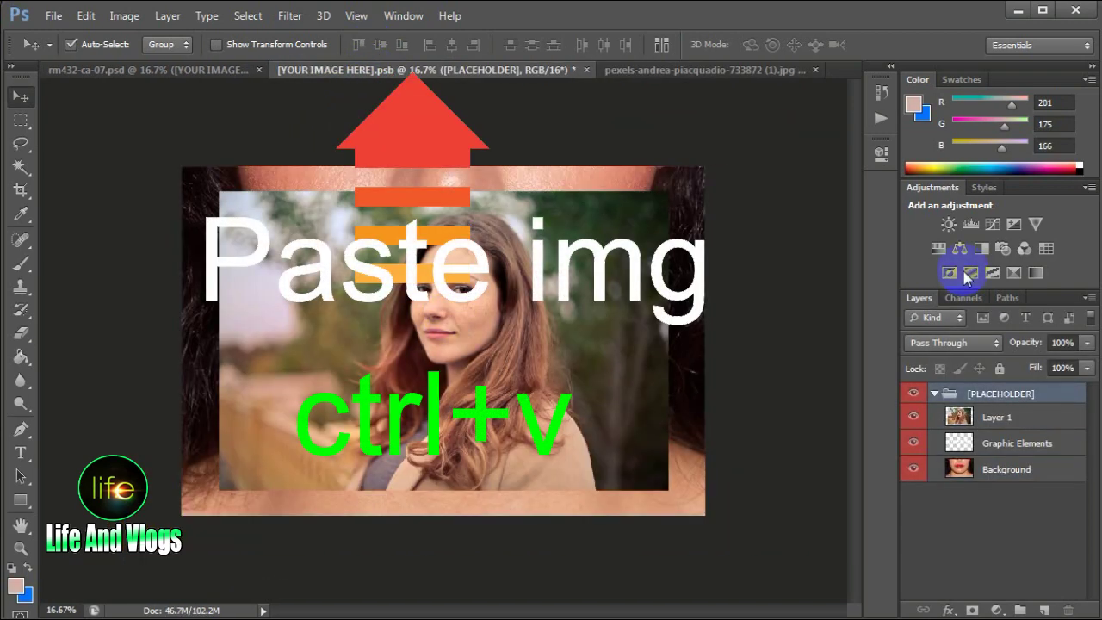
click(959, 416)
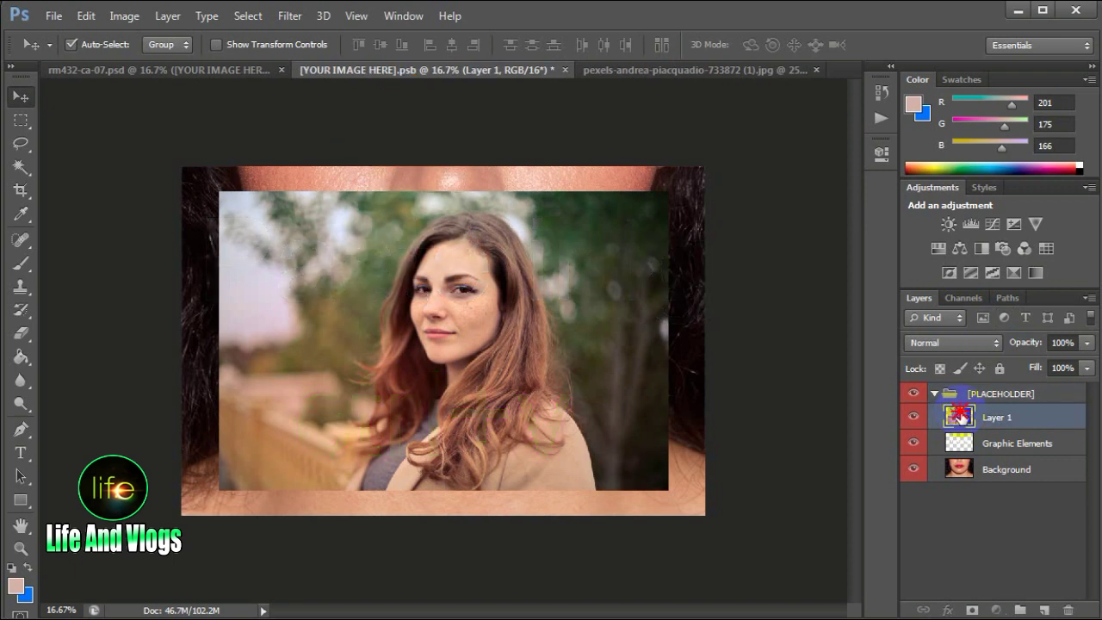
Move Layer 1 below Graphic Elements and scale it to about 116.67% to fill the canvas.
drag(959, 417, 963, 465)
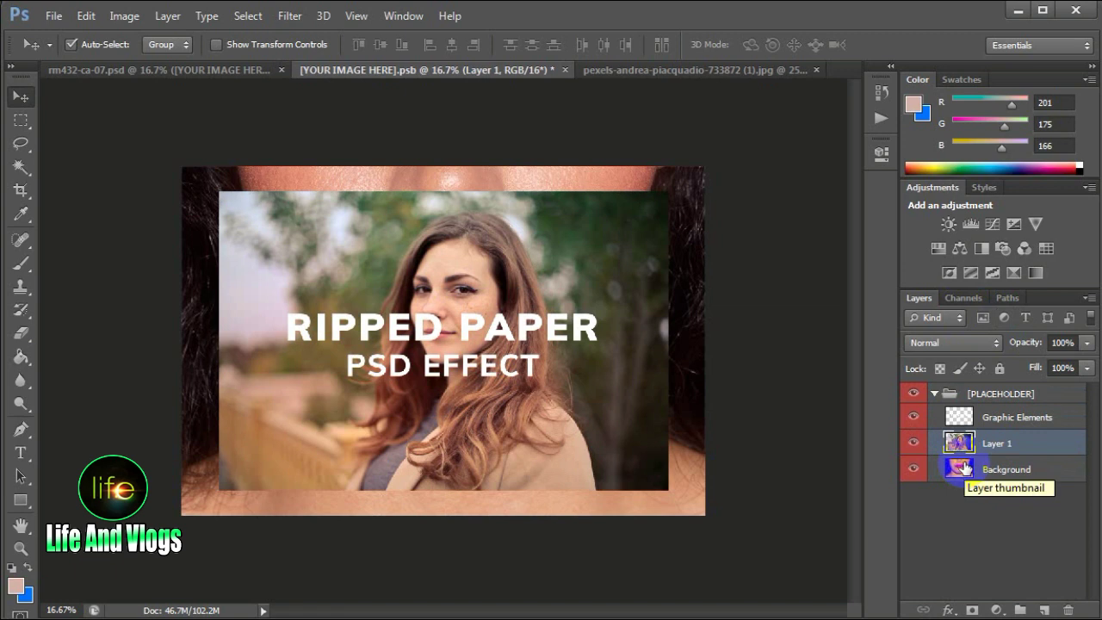
key(ctrl+t)
drag(219, 191, 181, 166)
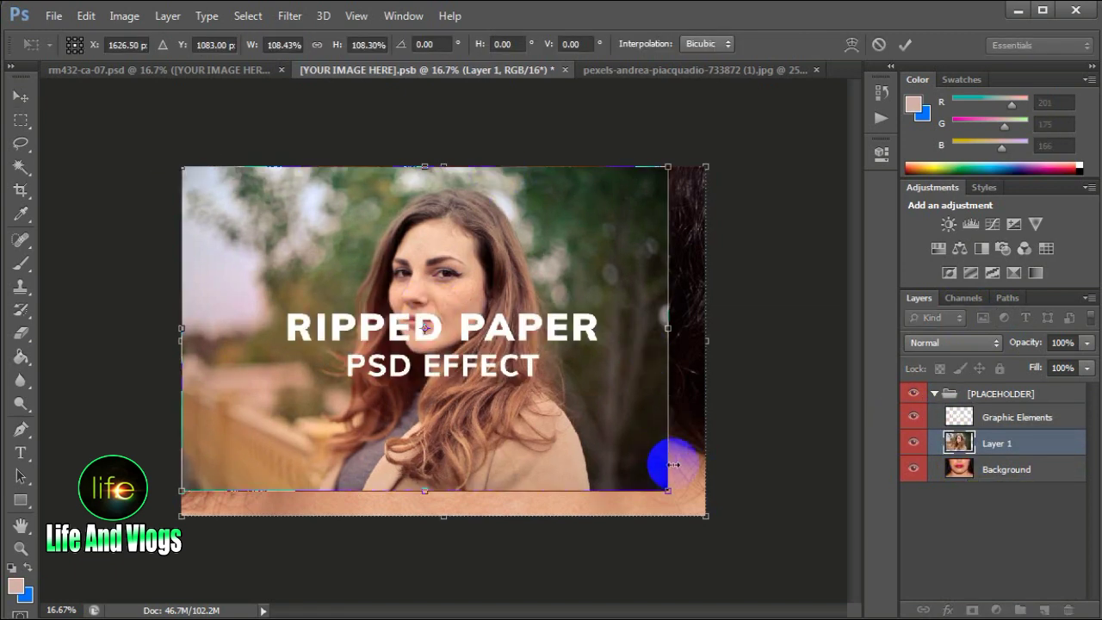
drag(668, 489, 712, 511)
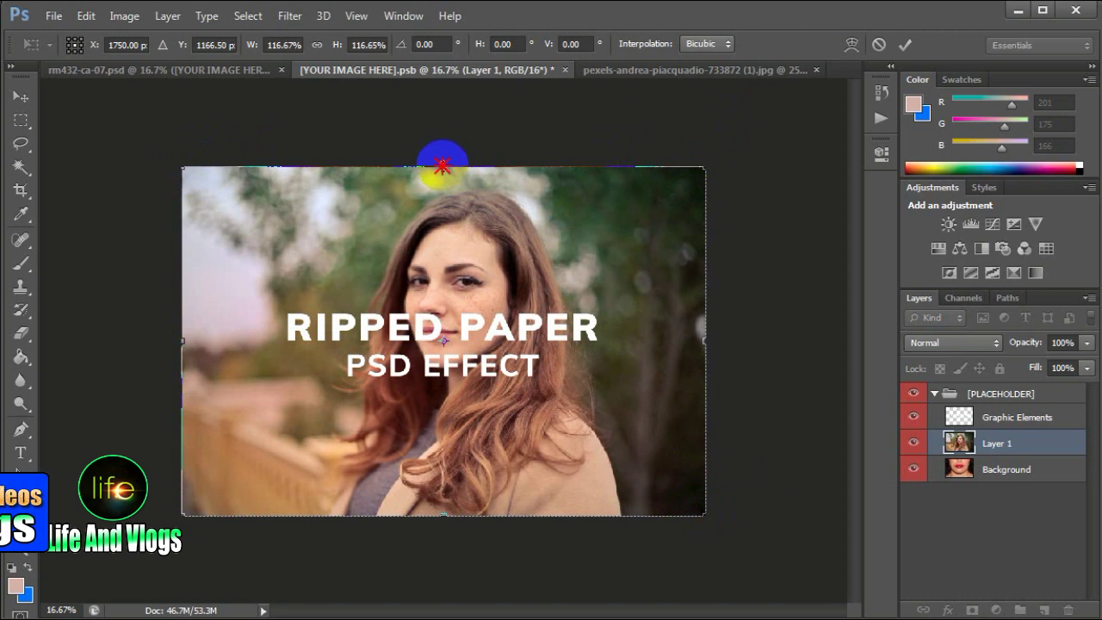
drag(442, 156, 442, 160)
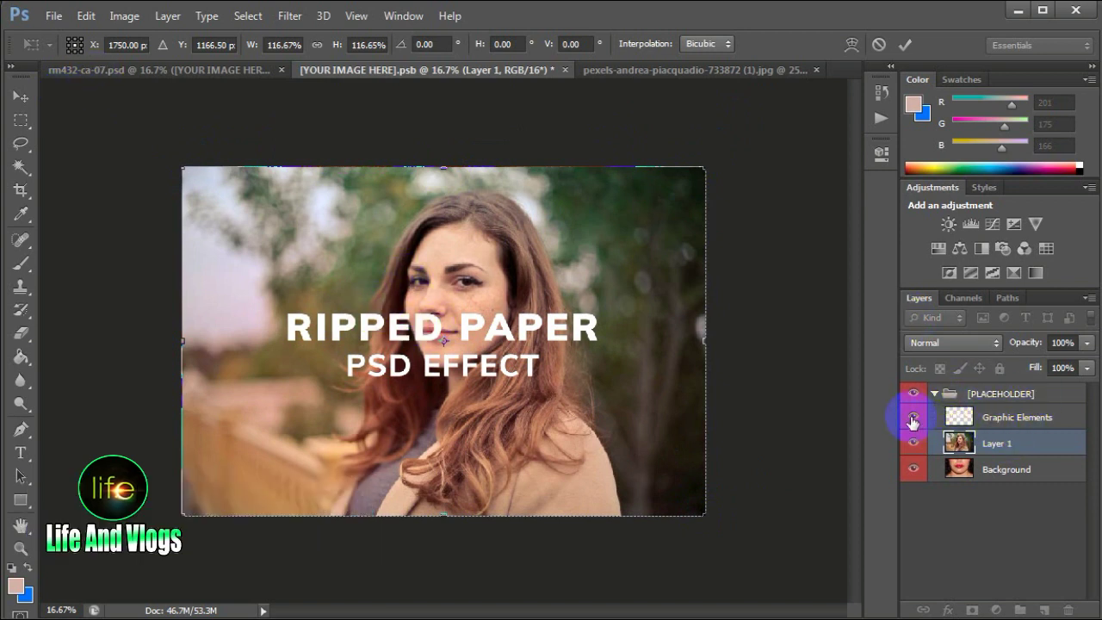
Hide the Graphic Elements layer, save [YOUR IMAGE HERE].psb, and return to rm432-ca-07.psd.
click(913, 420)
click(53, 16)
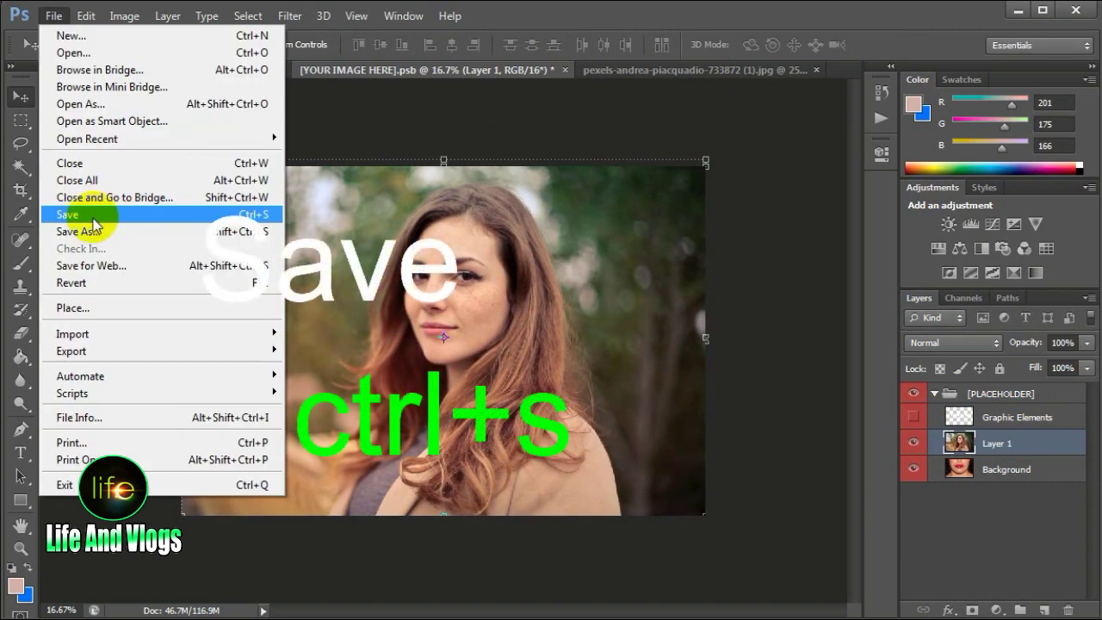
click(99, 215)
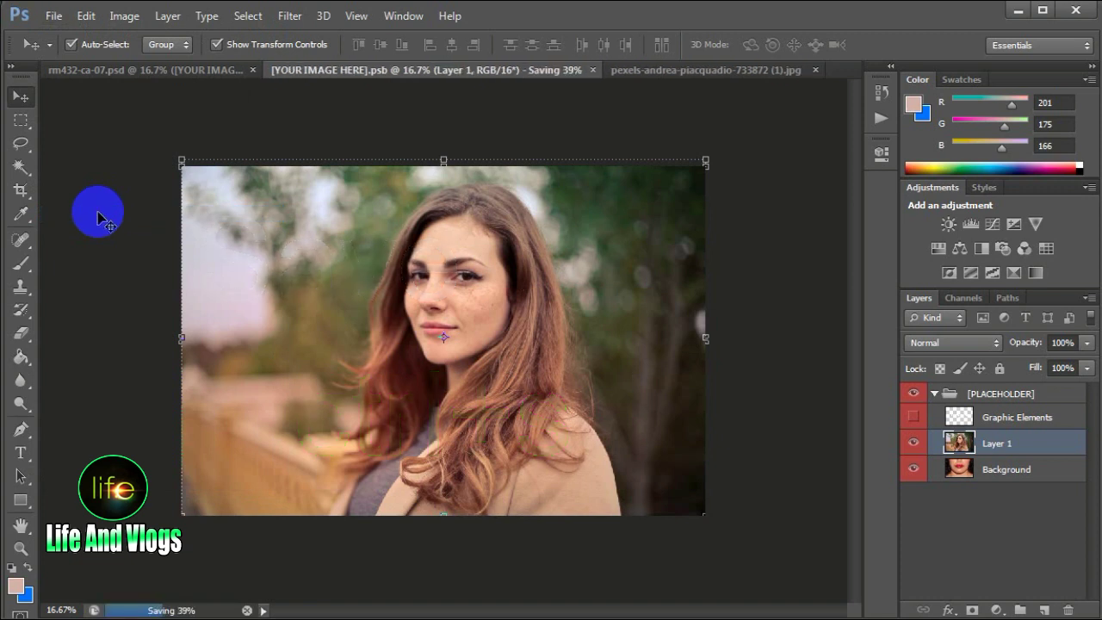
click(151, 76)
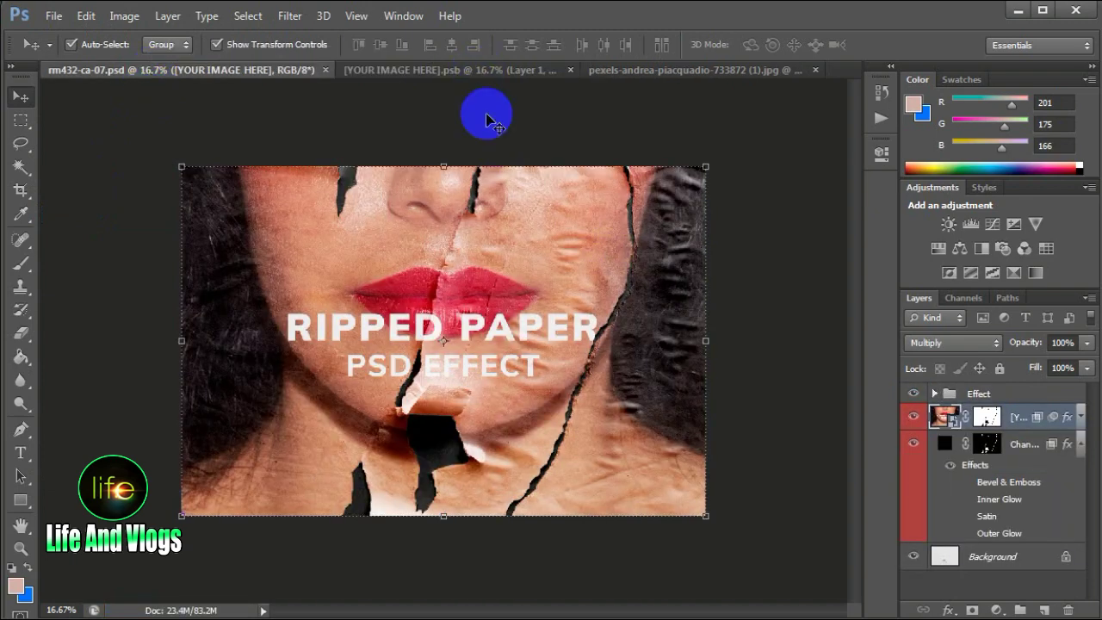
Close the [YOUR IMAGE HERE].psb and pexels photo documents.
click(461, 74)
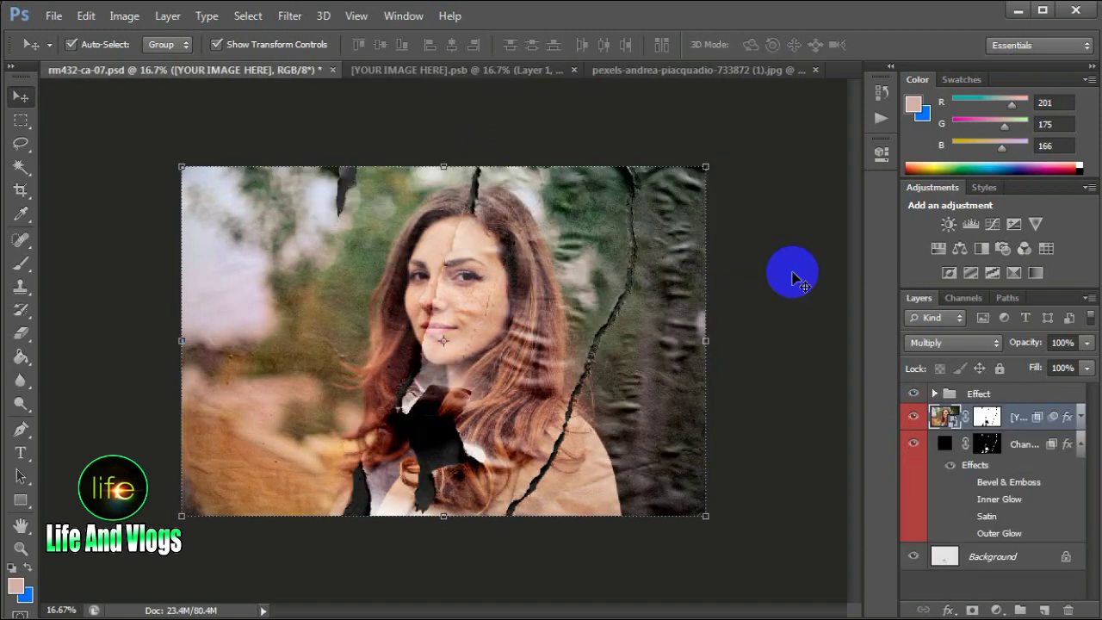
click(482, 70)
click(562, 71)
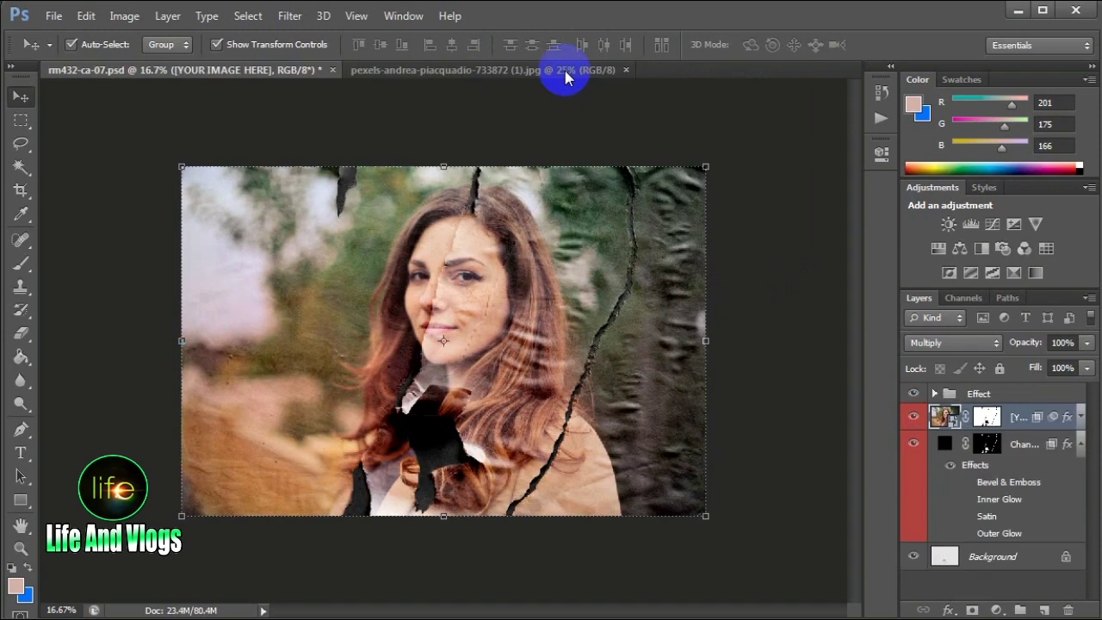
click(565, 72)
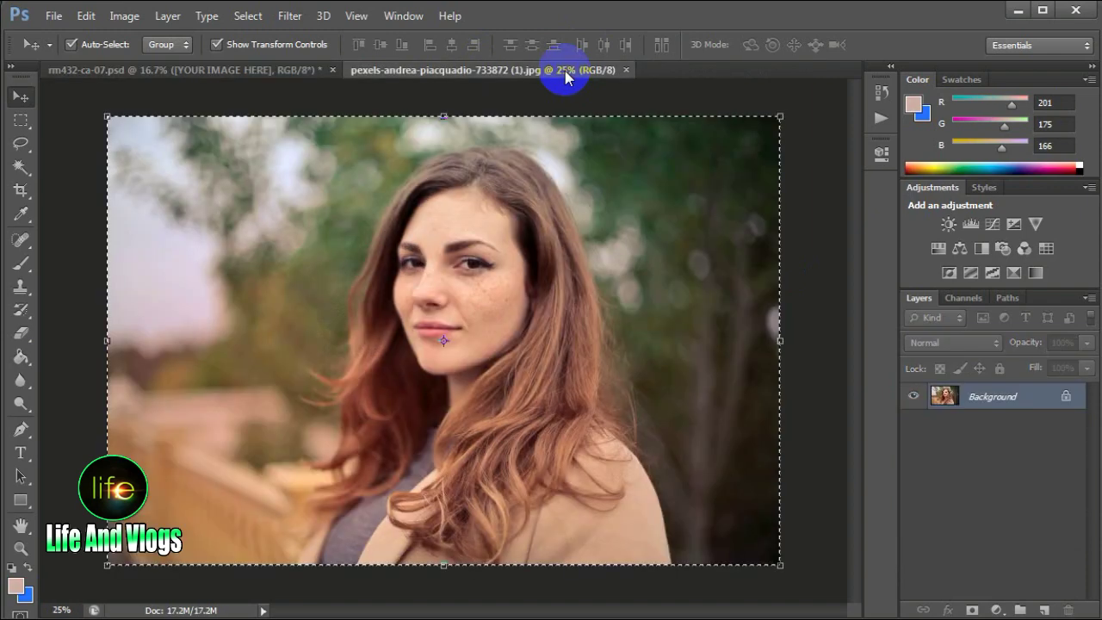
click(632, 68)
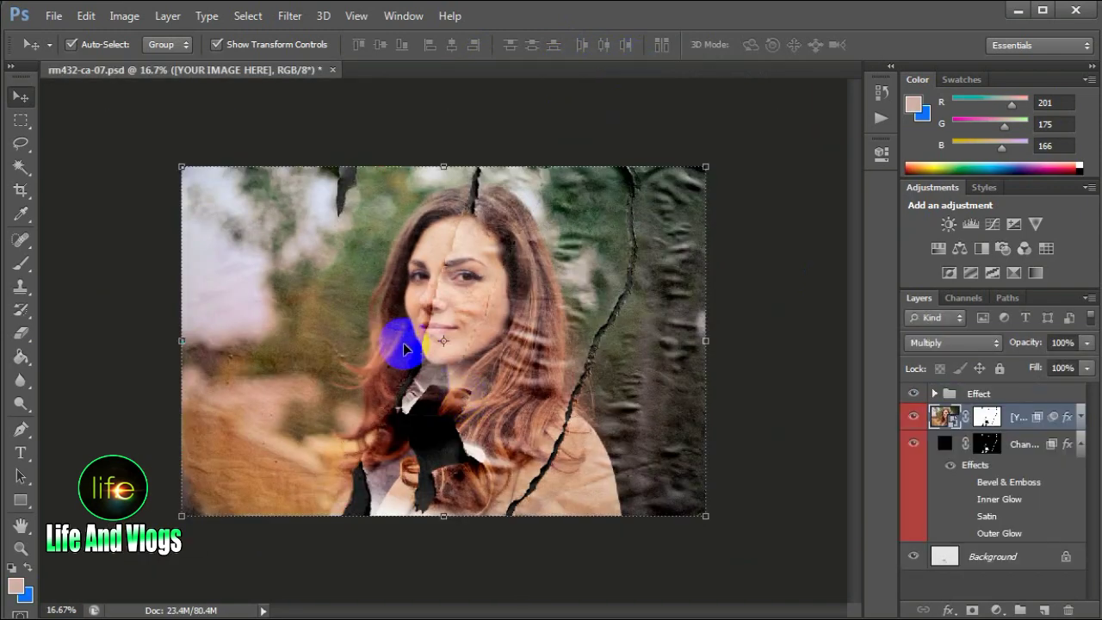
Zoom in to inspect the ripped-paper portrait, zoom out, and select the [YOUR IMAGE HERE] layer.
click(155, 229)
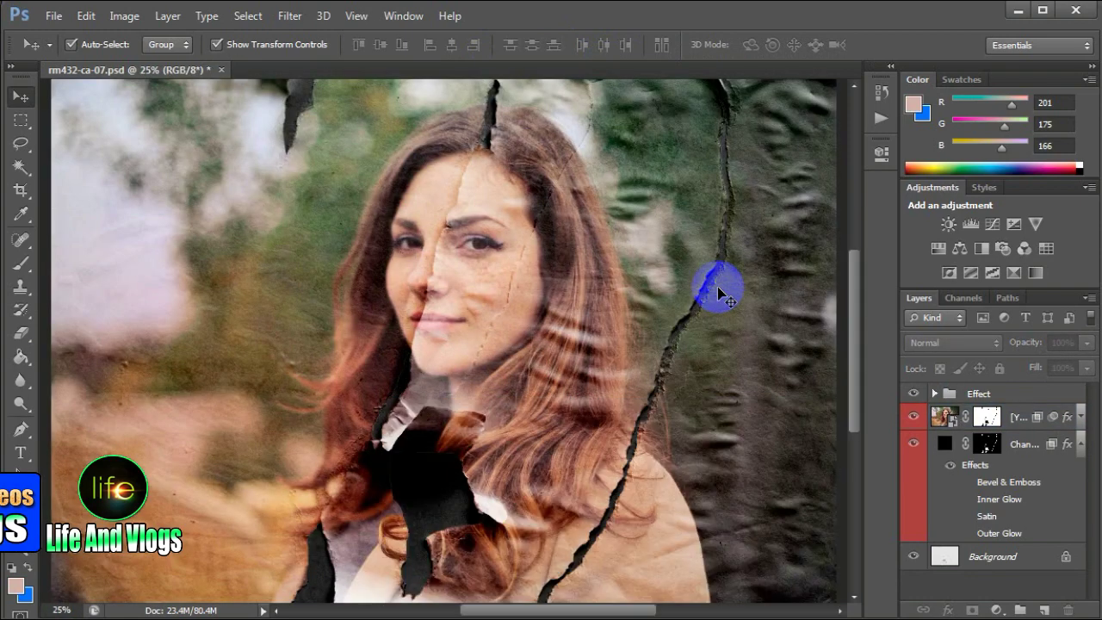
key(ctrl+plus)
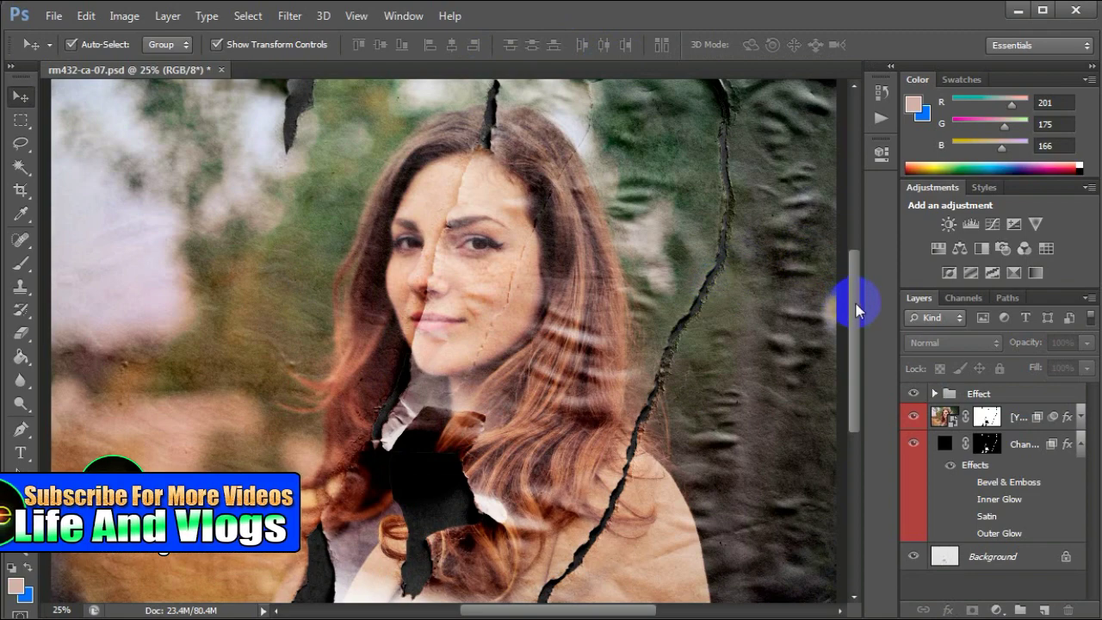
mouse_move(854, 290)
mouse_down()
mouse_move(844, 236)
mouse_move(850, 324)
mouse_move(849, 278)
mouse_move(861, 321)
mouse_move(862, 307)
mouse_move(849, 264)
mouse_move(841, 288)
mouse_move(853, 308)
mouse_move(832, 116)
mouse_move(849, 295)
mouse_move(865, 317)
mouse_up()
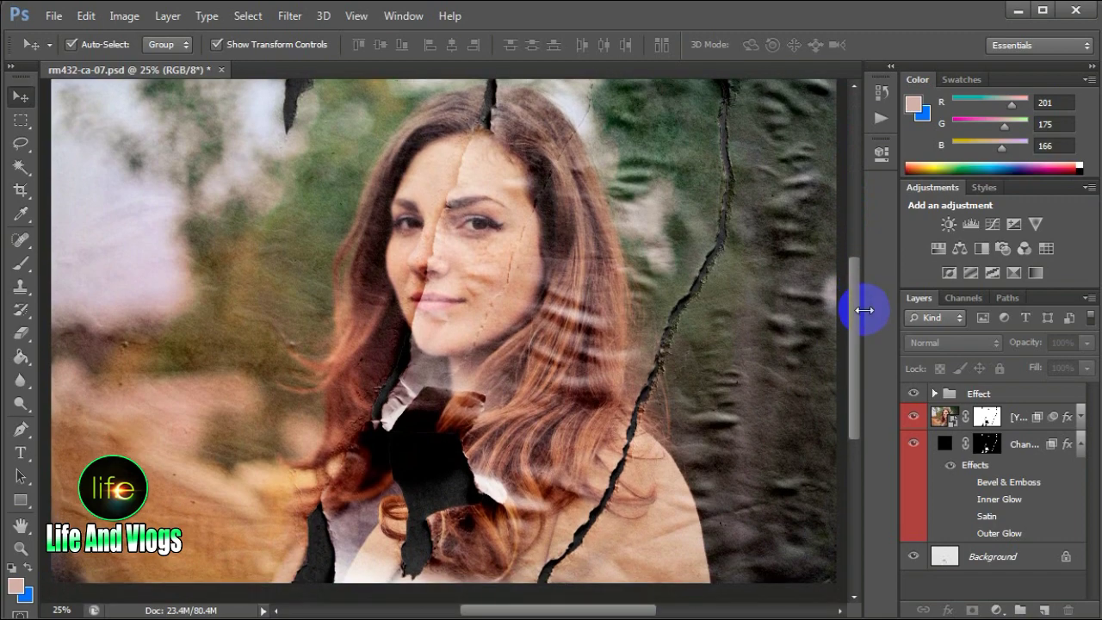
key(ctrl+minus)
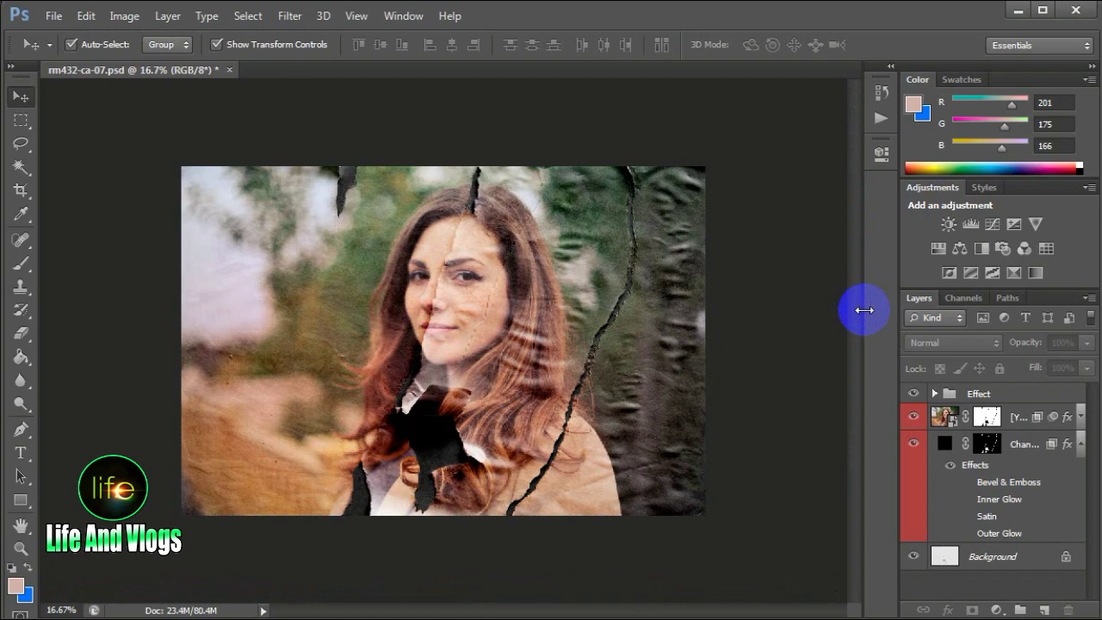
click(945, 417)
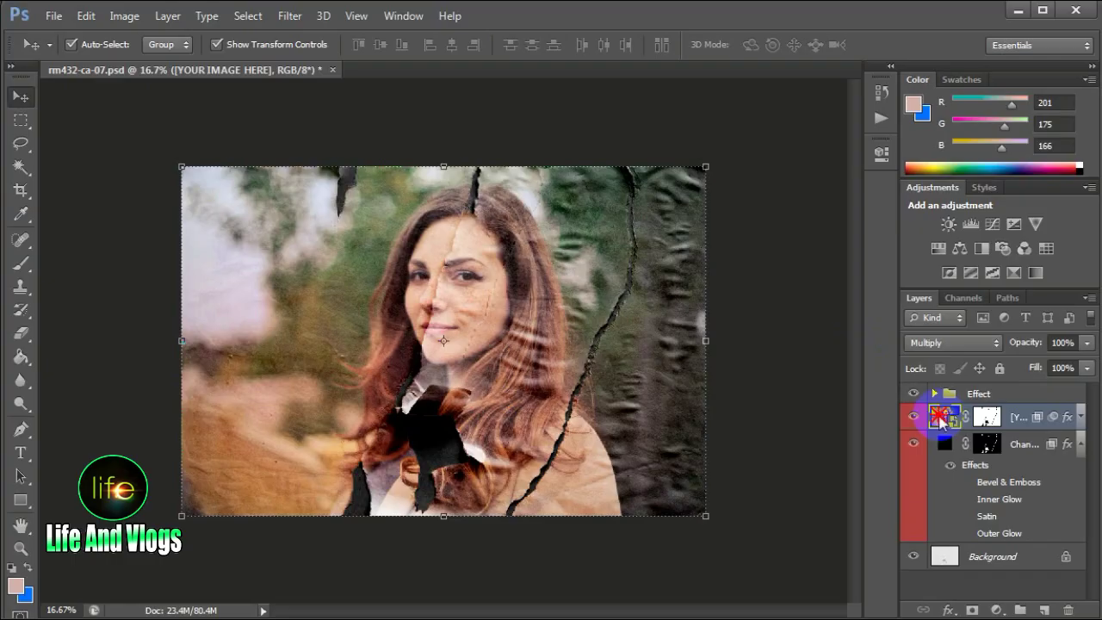
double_click(944, 418)
click(555, 273)
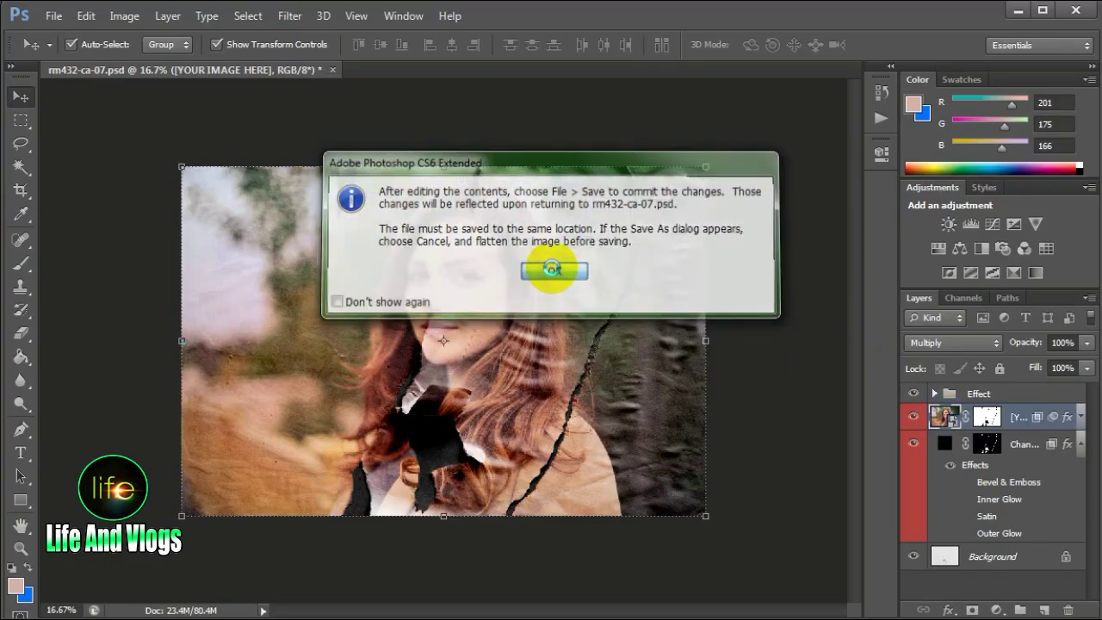
key(ctrl+o)
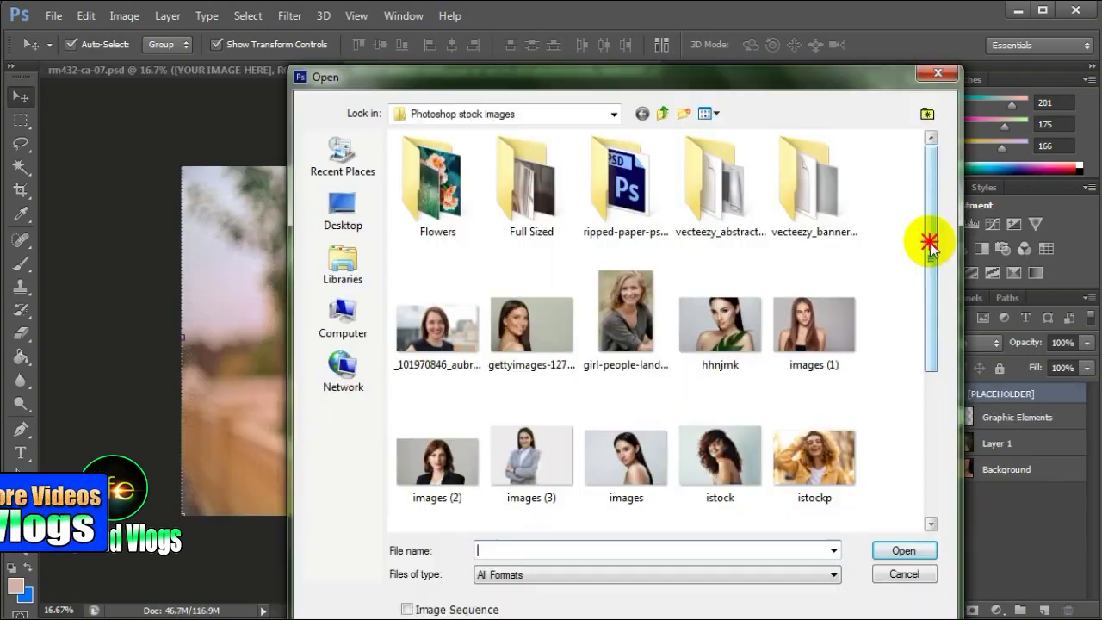
drag(928, 238, 929, 277)
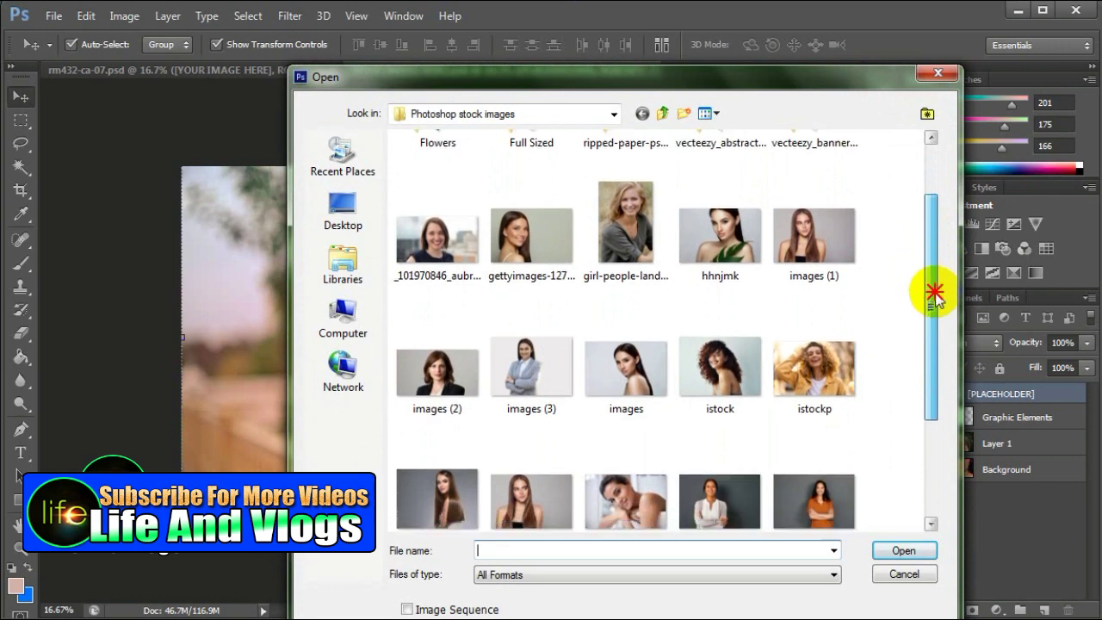
drag(929, 277, 940, 405)
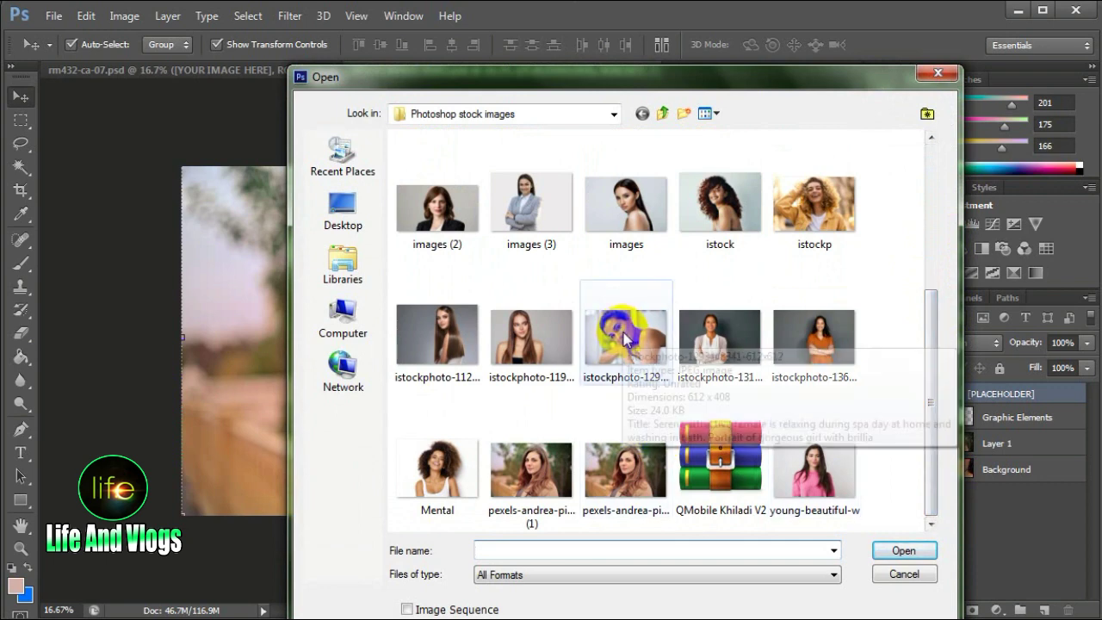
click(625, 339)
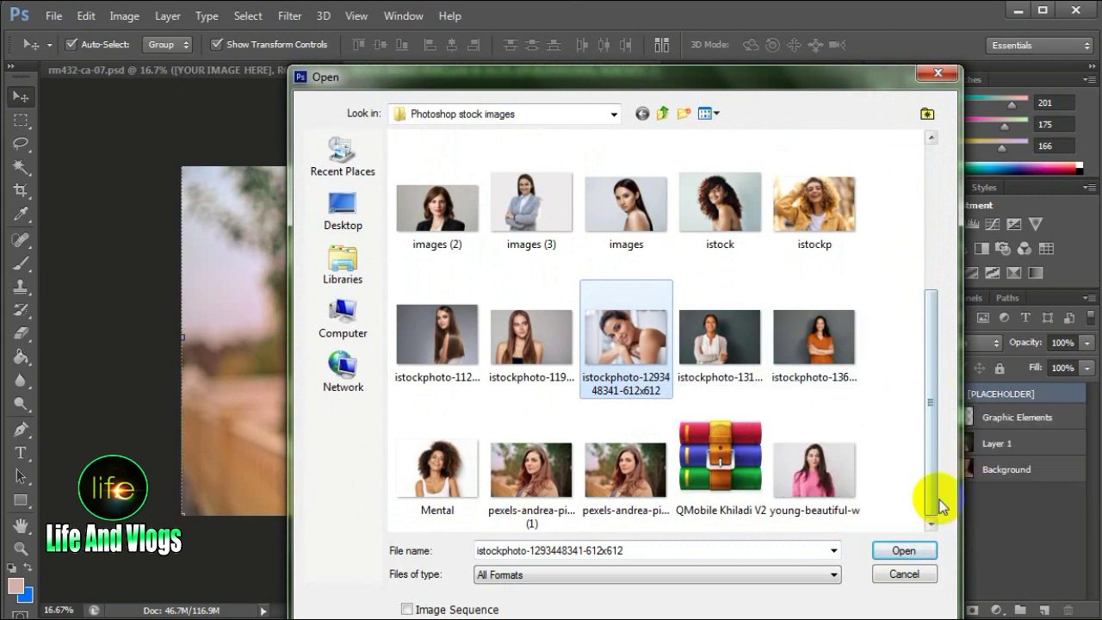
click(914, 553)
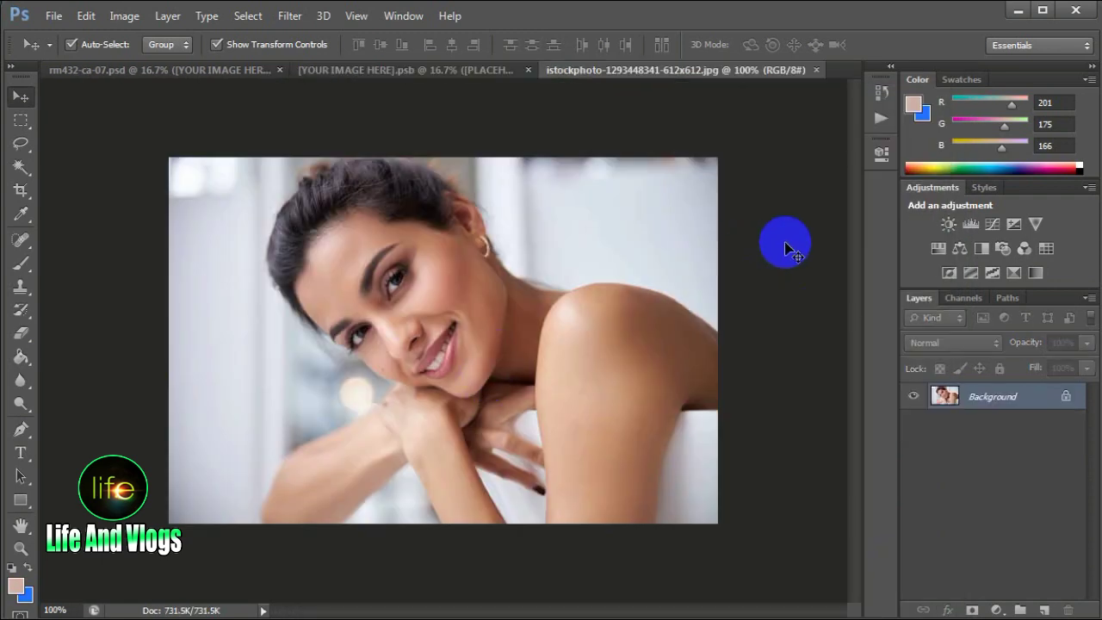
Place the istockphoto portrait into [YOUR IMAGE HERE].psb as Layer 2 and apply a roughly 583% × 598% scale.
drag(785, 241, 492, 298)
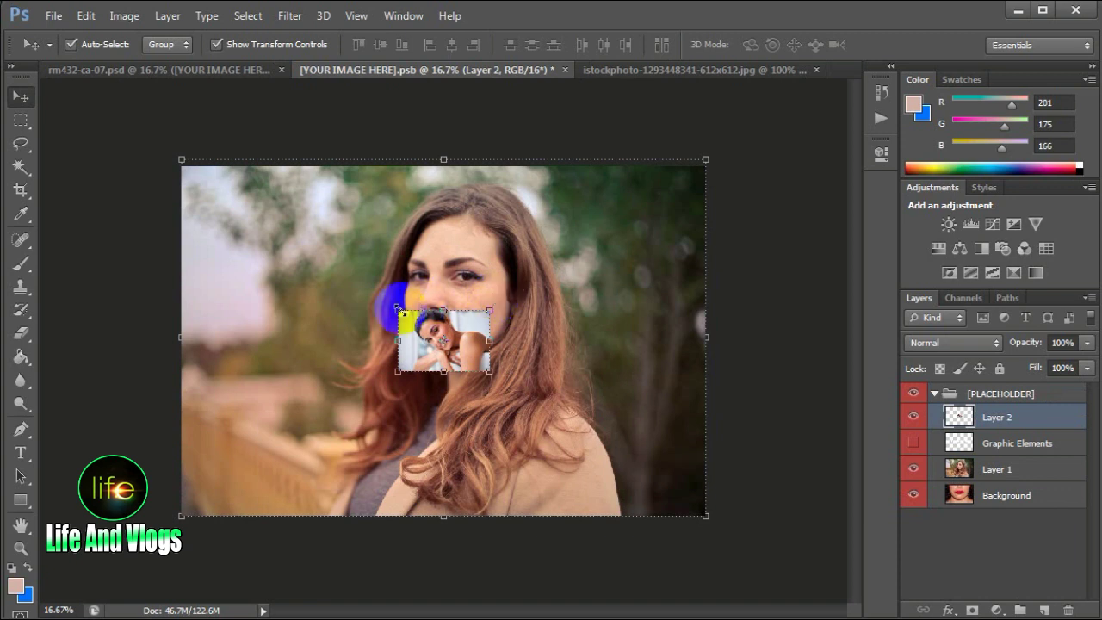
drag(398, 310, 183, 157)
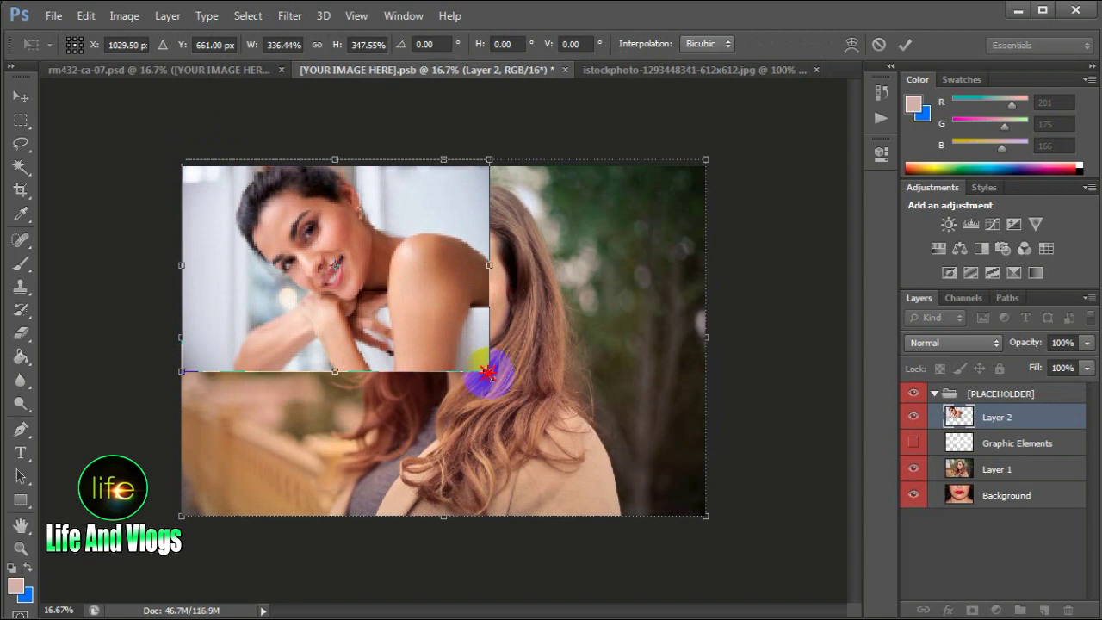
mouse_move(489, 372)
mouse_down()
mouse_move(644, 507)
mouse_move(733, 541)
mouse_move(712, 535)
mouse_move(714, 524)
mouse_up()
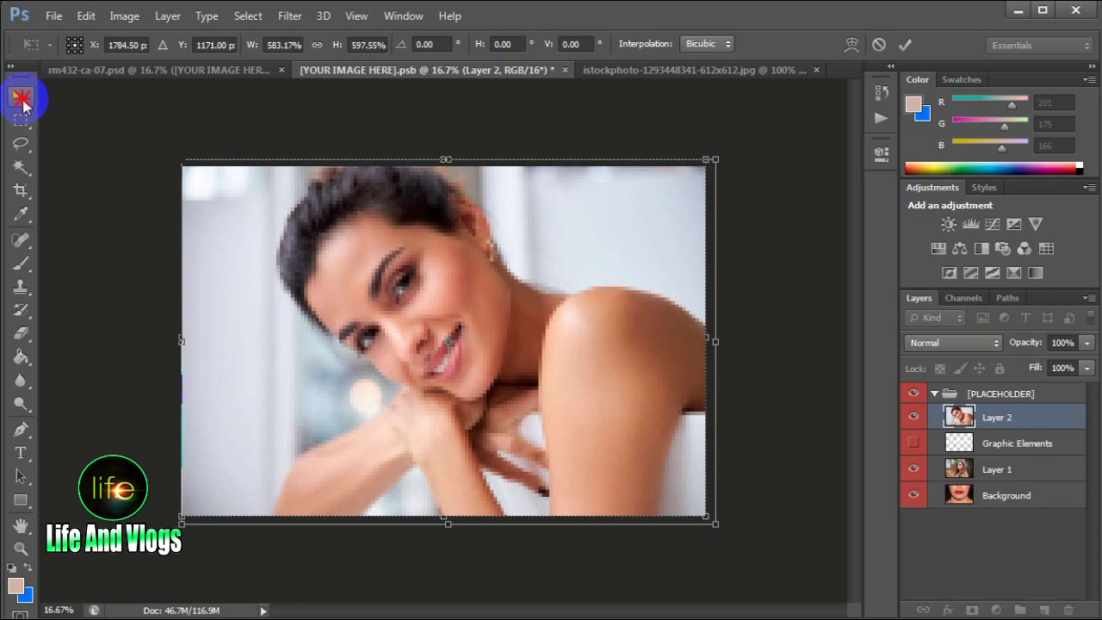
click(22, 99)
click(450, 248)
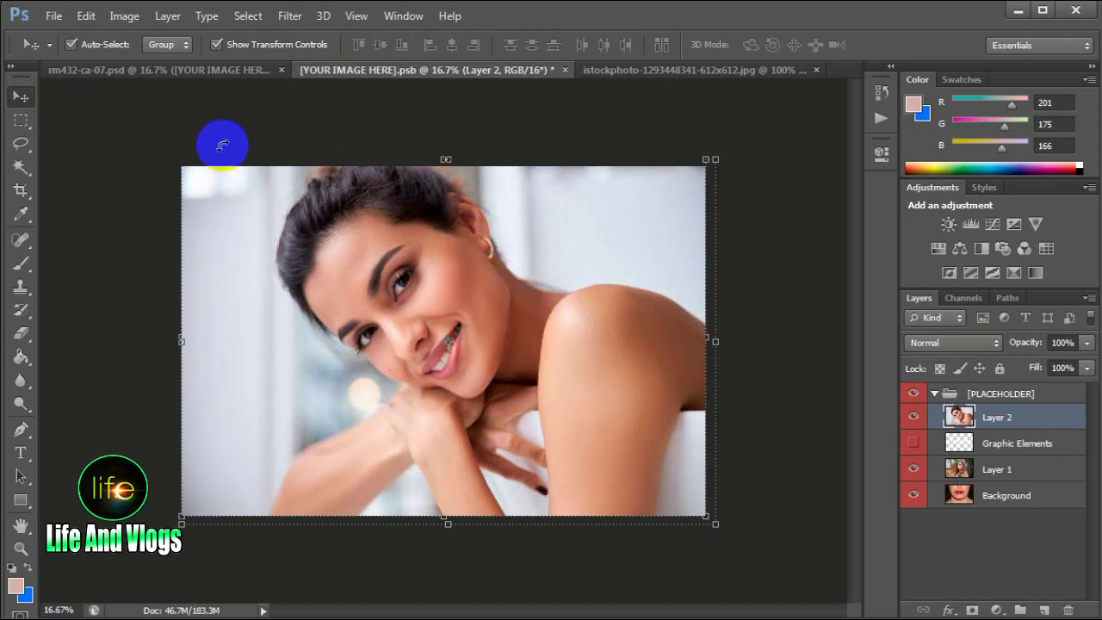
Save the [YOUR IMAGE HERE].psb smart object, accepting the Displace dialog's settings.
click(54, 18)
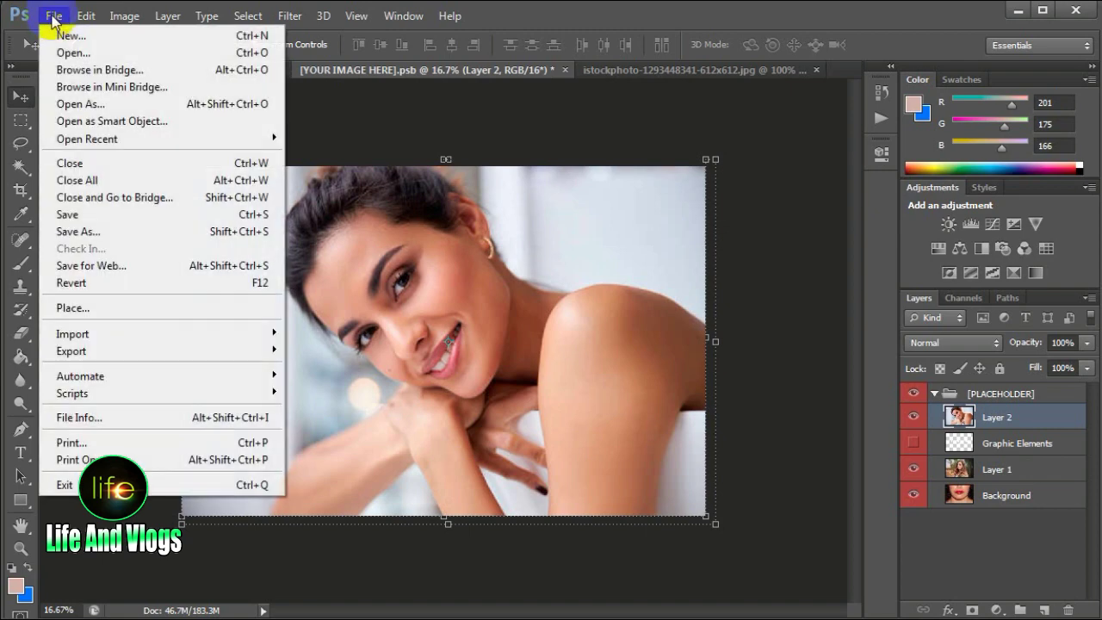
click(69, 215)
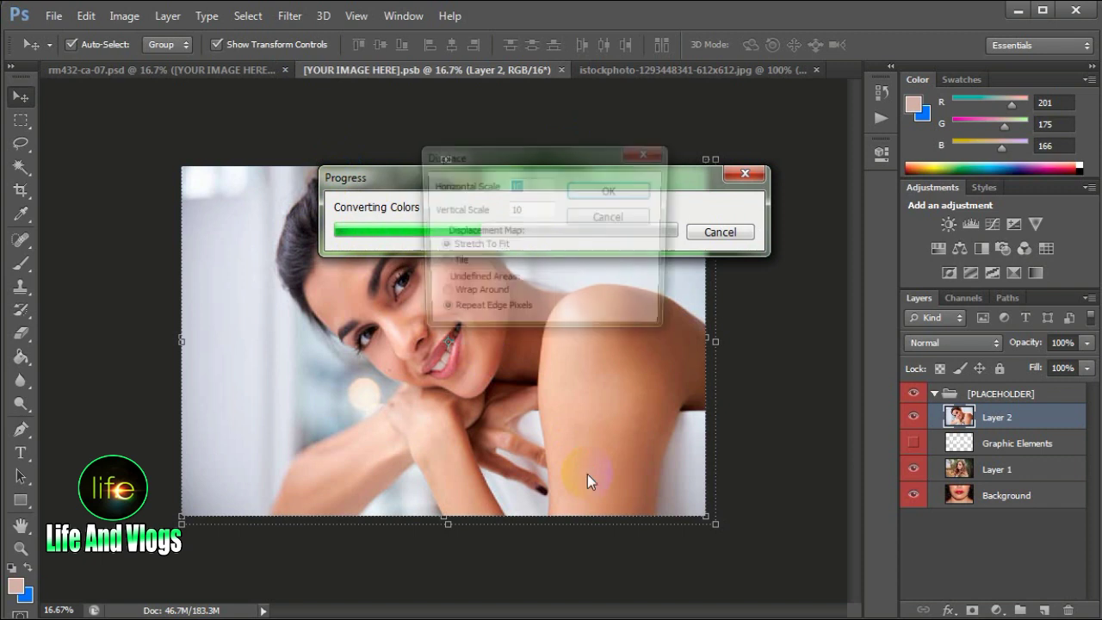
click(614, 189)
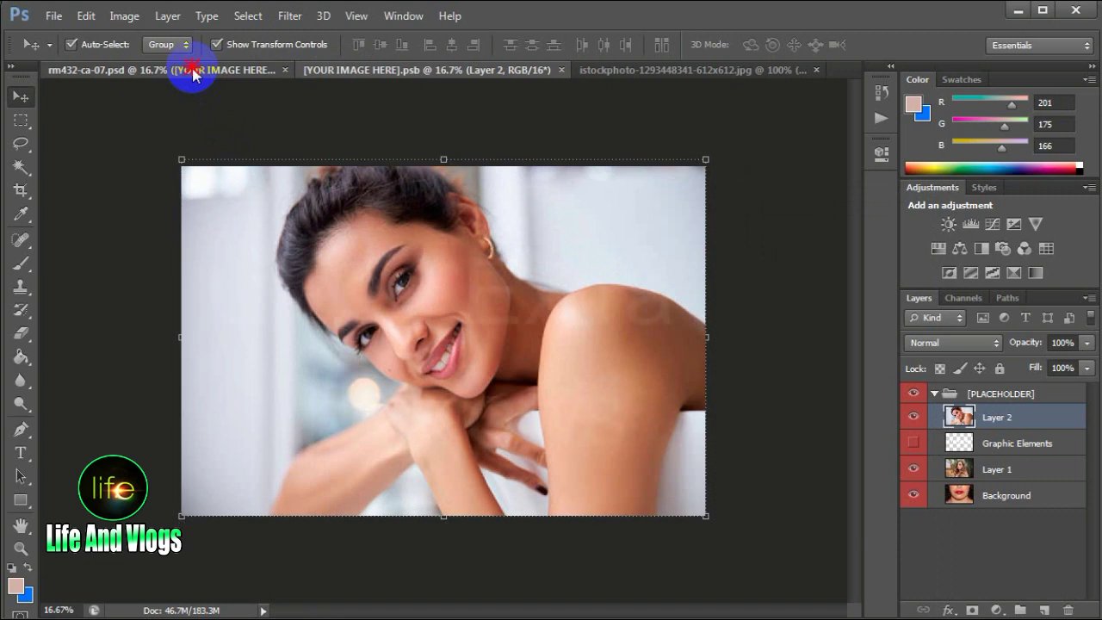
Switch to rm432-ca-07.psd and close the .psb and istockphoto documents.
click(193, 74)
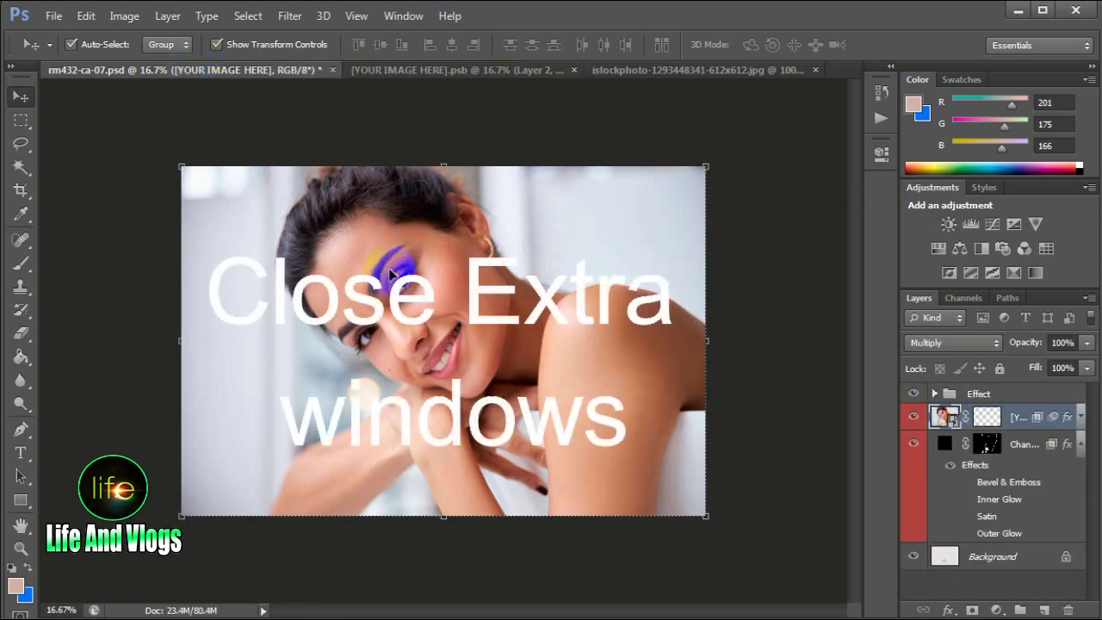
click(577, 70)
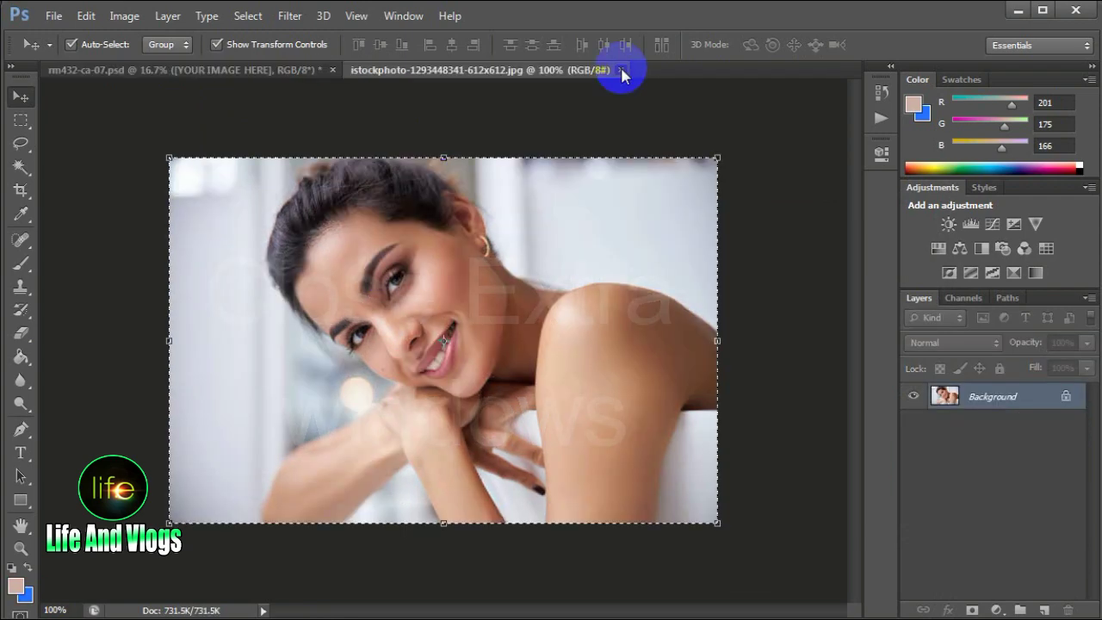
click(621, 74)
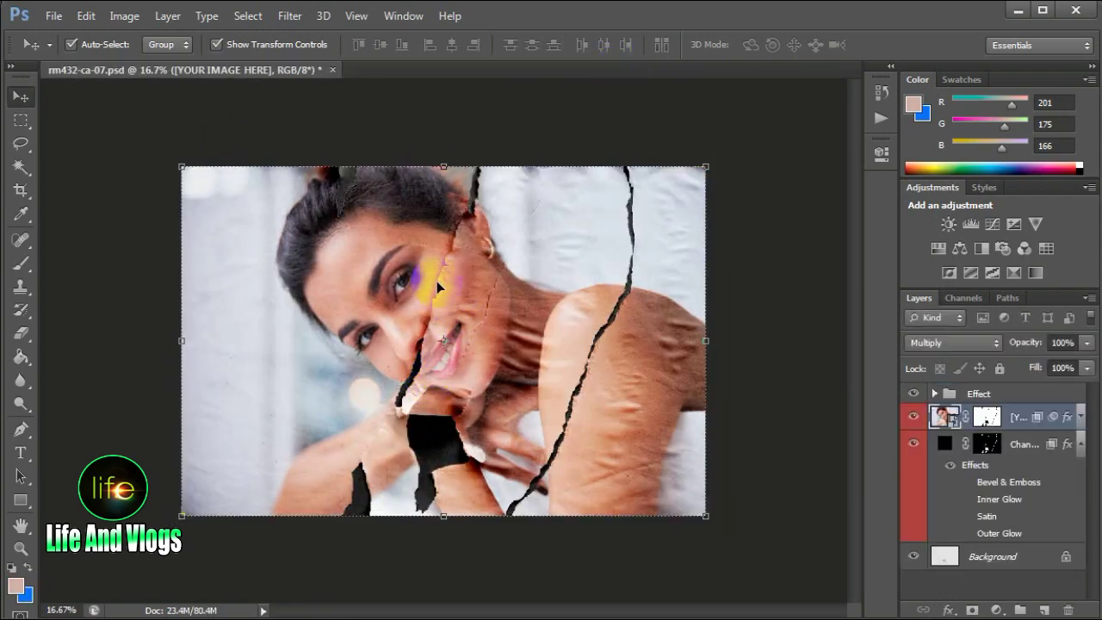
Turn off Show Transform Controls and zoom in on the torn-paper portrait.
click(218, 45)
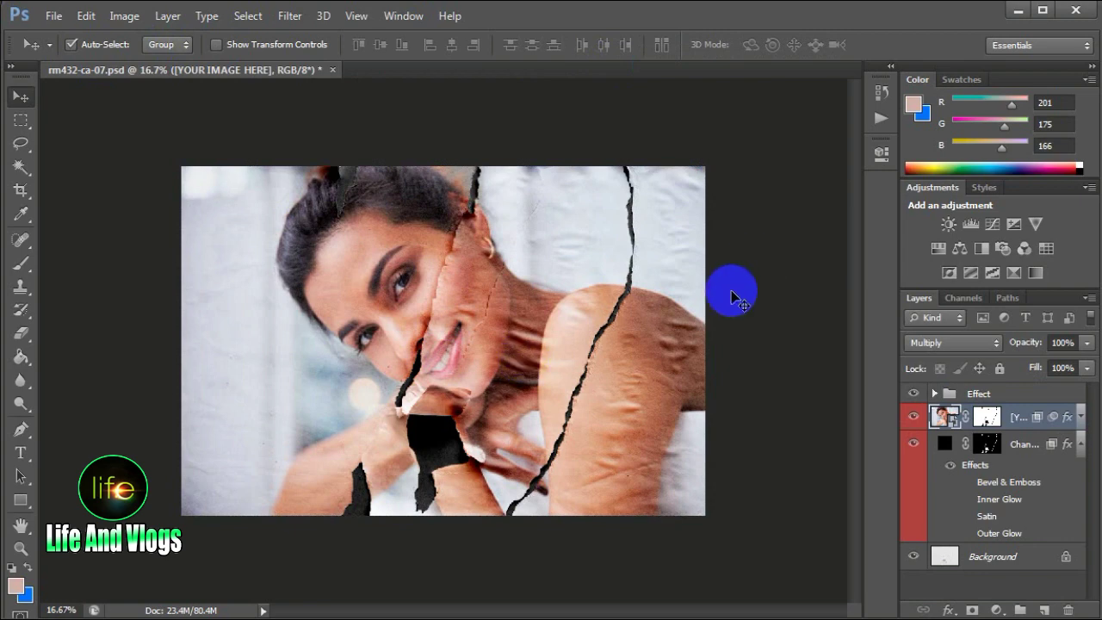
key(ctrl+plus)
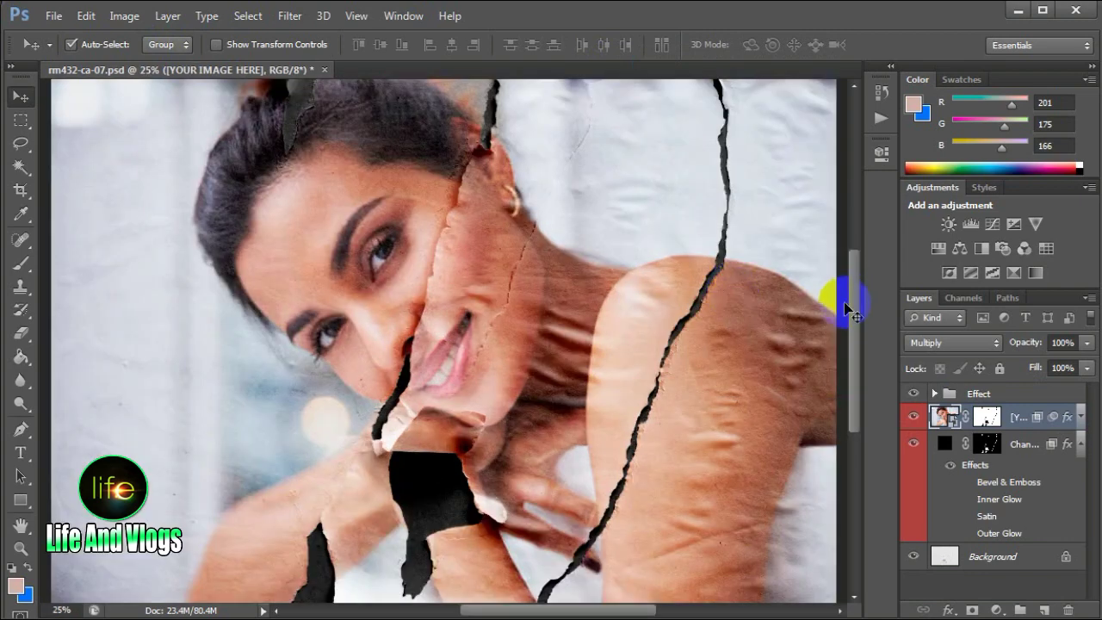
mouse_move(854, 302)
mouse_down()
mouse_move(845, 250)
mouse_move(848, 352)
mouse_move(842, 285)
mouse_move(844, 320)
mouse_move(827, 288)
mouse_move(837, 301)
mouse_up()
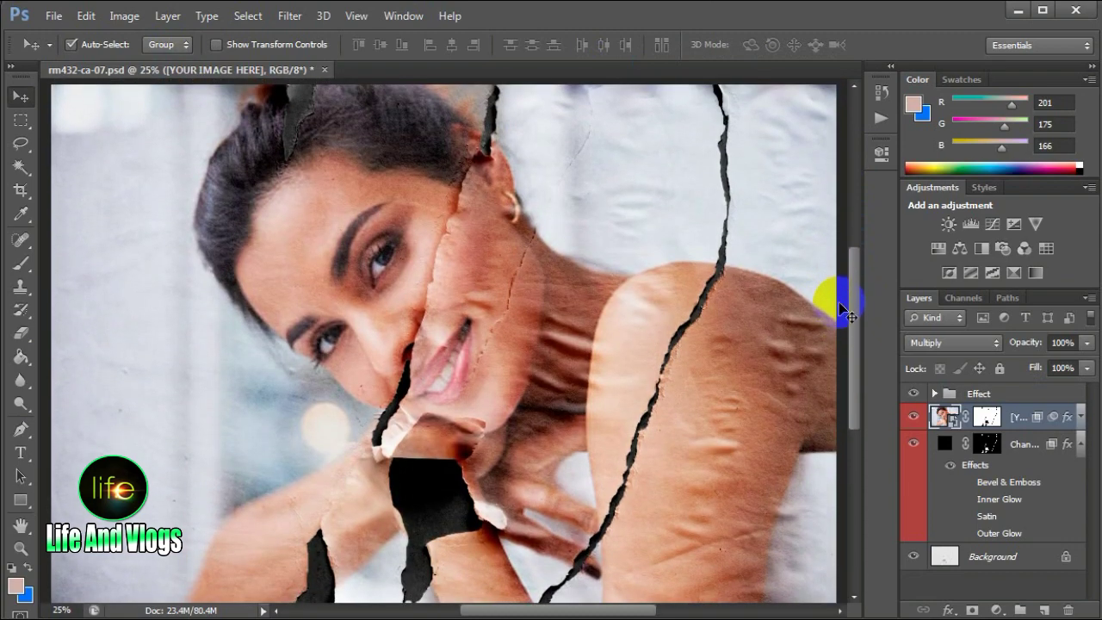
Save the result to the Desktop as a JPEG named 'ripped effect'.
click(52, 18)
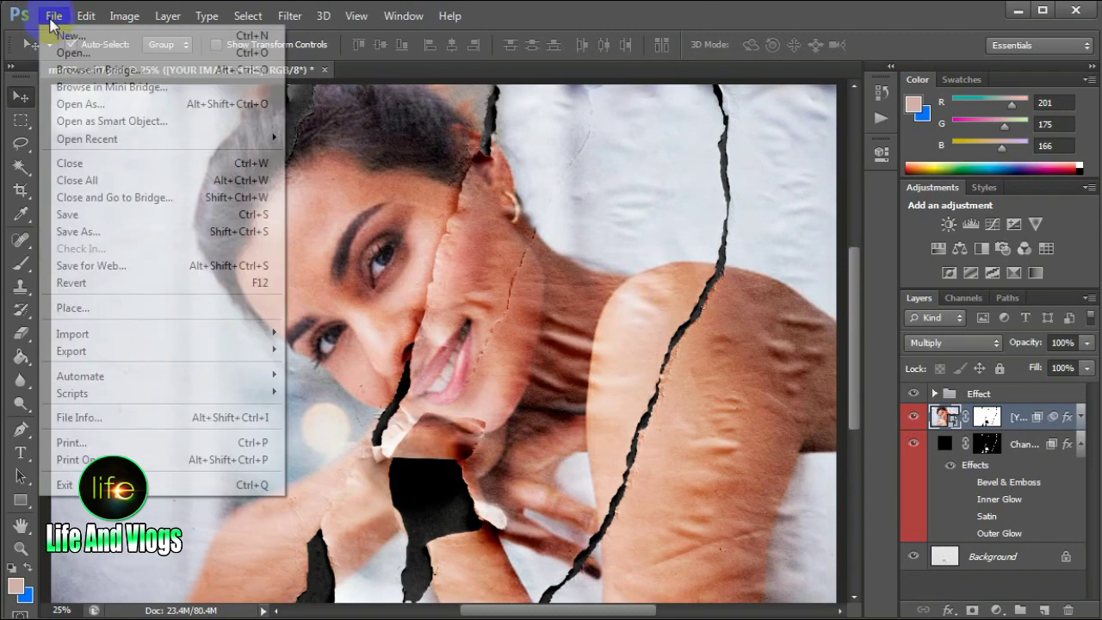
click(95, 235)
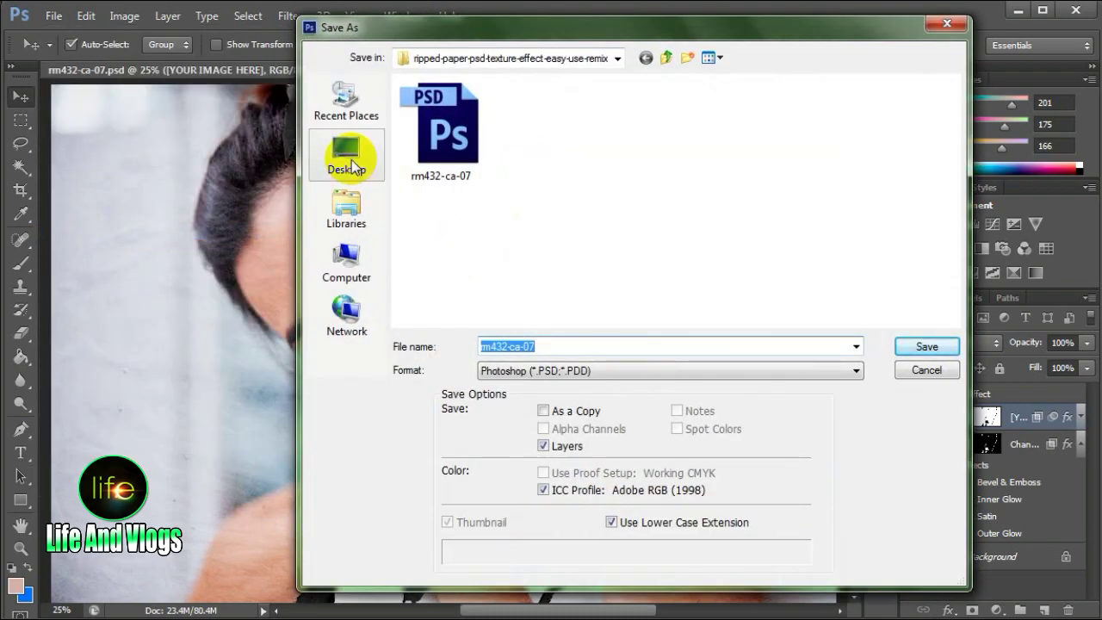
click(346, 155)
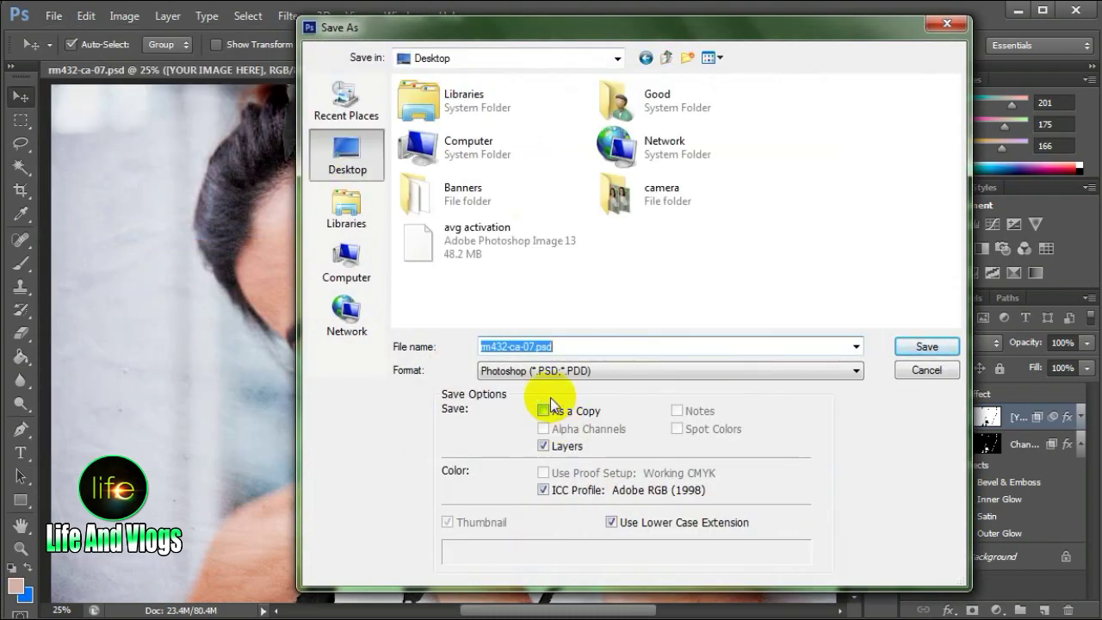
click(542, 372)
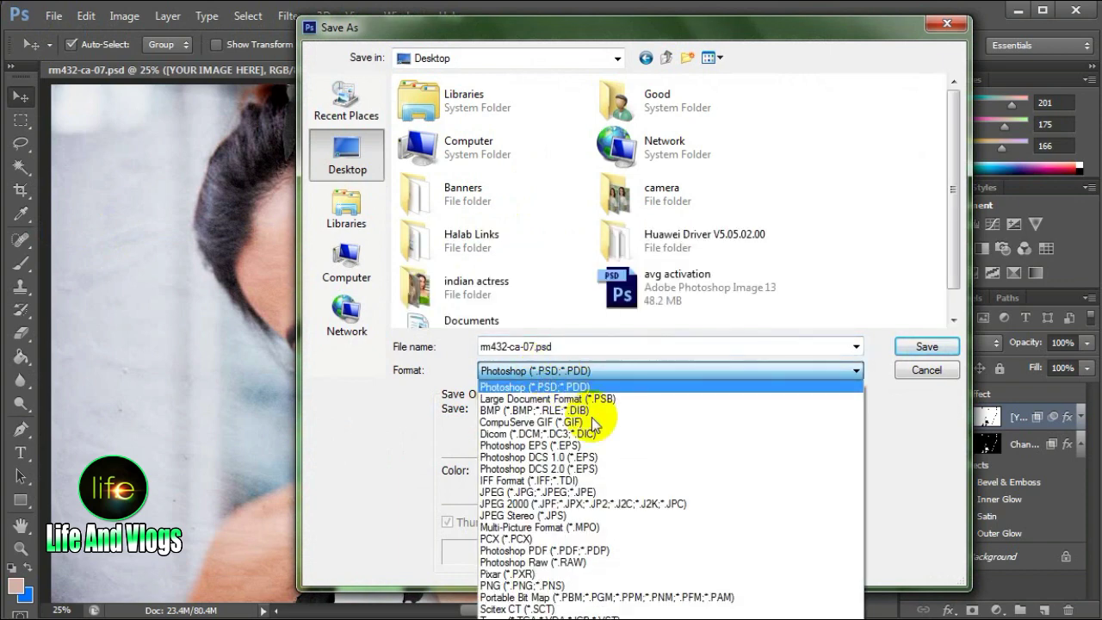
click(591, 492)
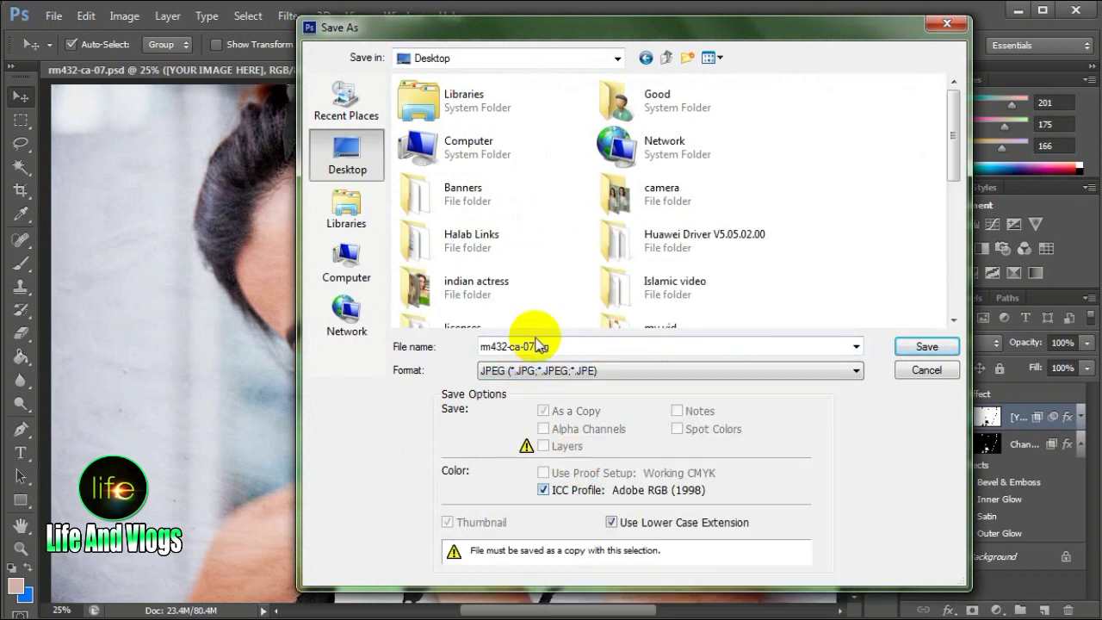
double_click(538, 345)
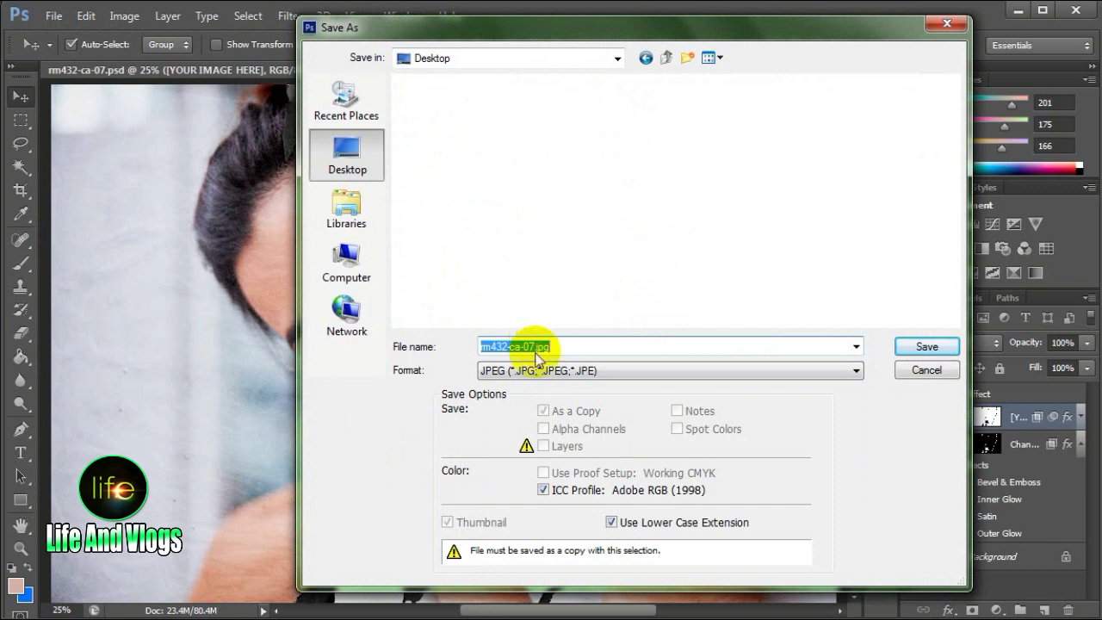
text(ri)
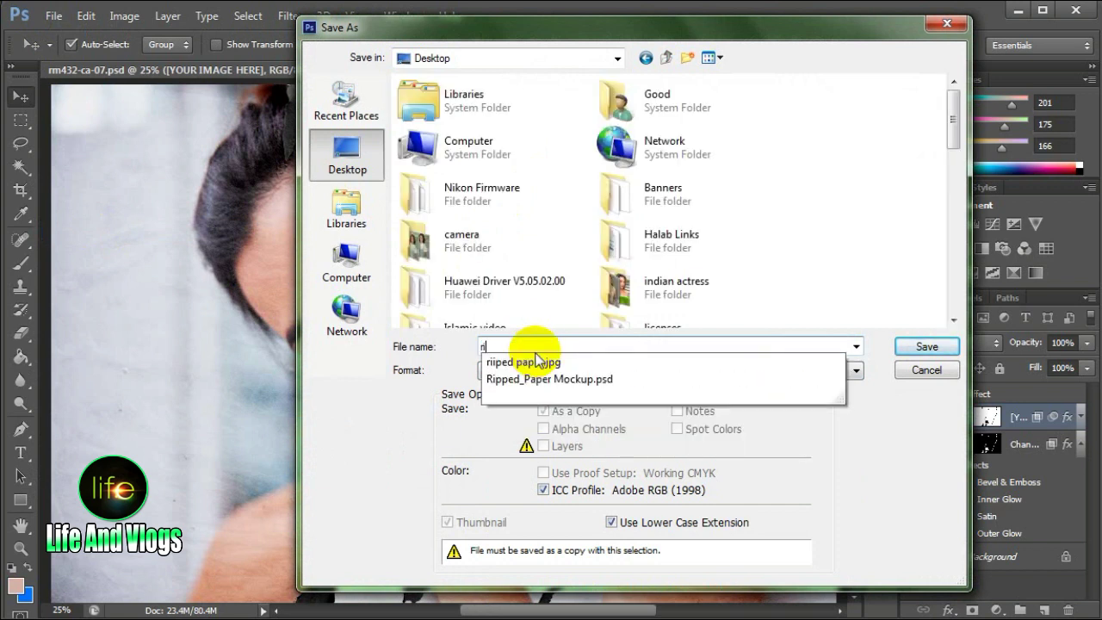
text(pped effect)
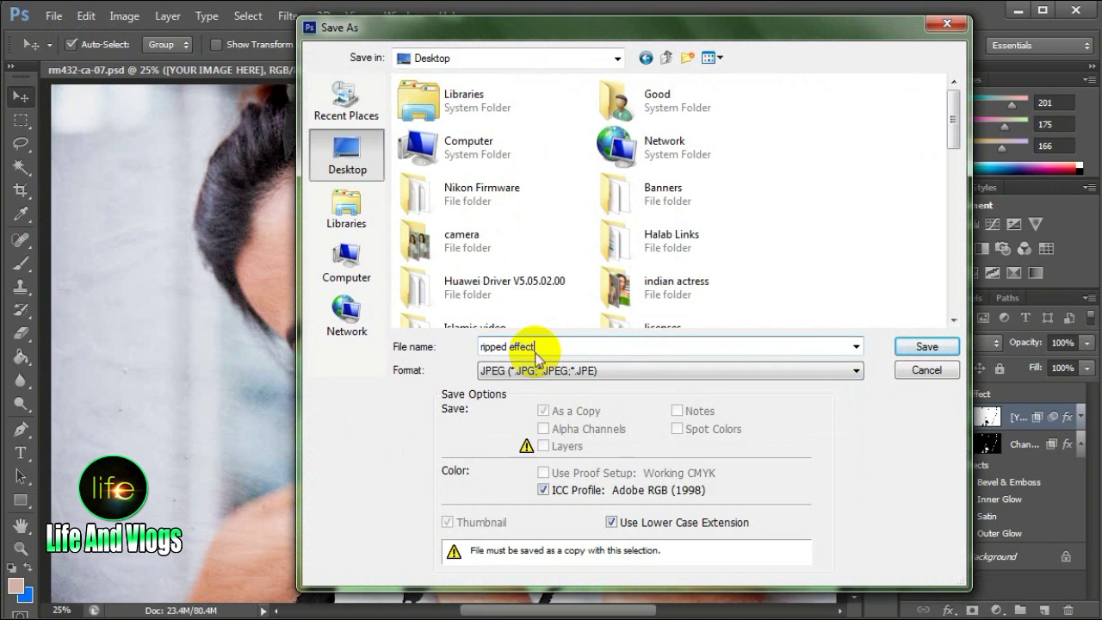
click(910, 348)
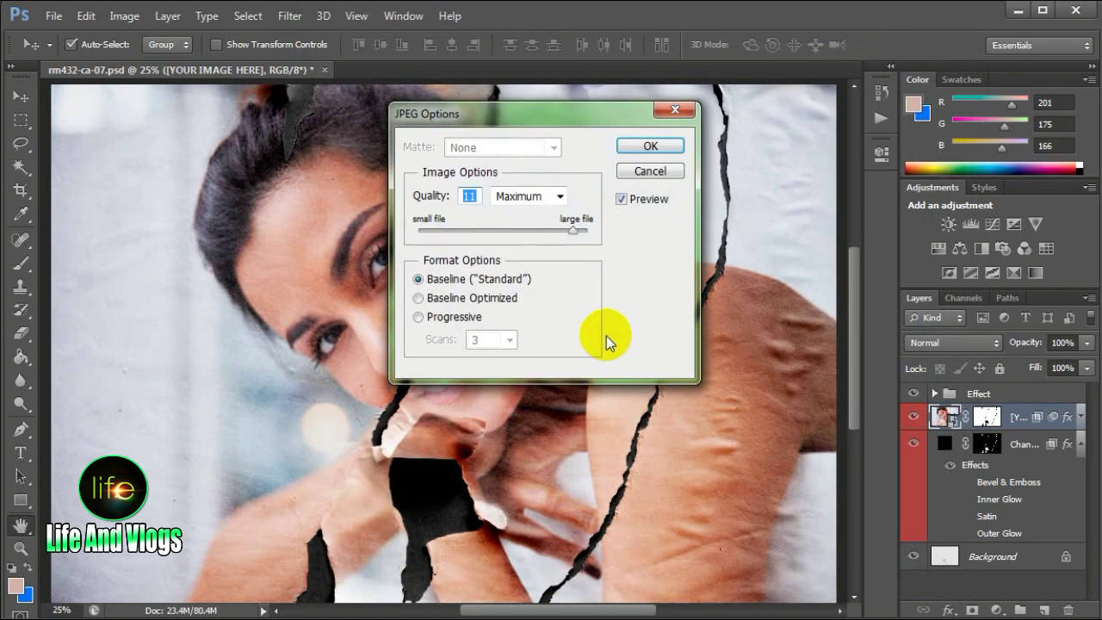
Confirm JPEG Options at Quality 11 (Maximum), Baseline Standard, to finish the export.
click(648, 148)
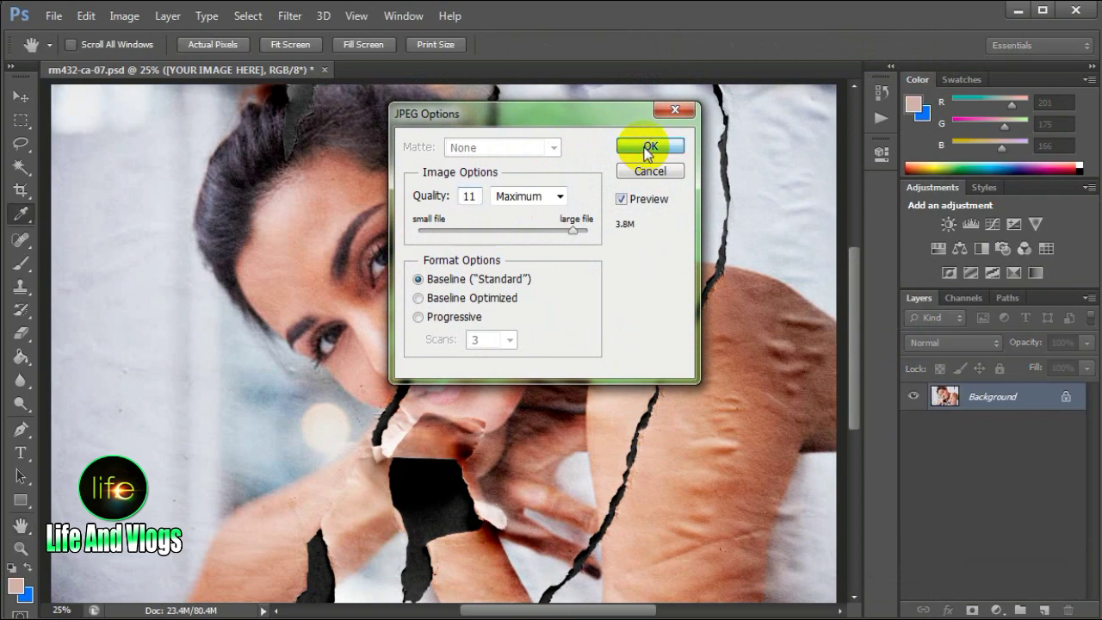